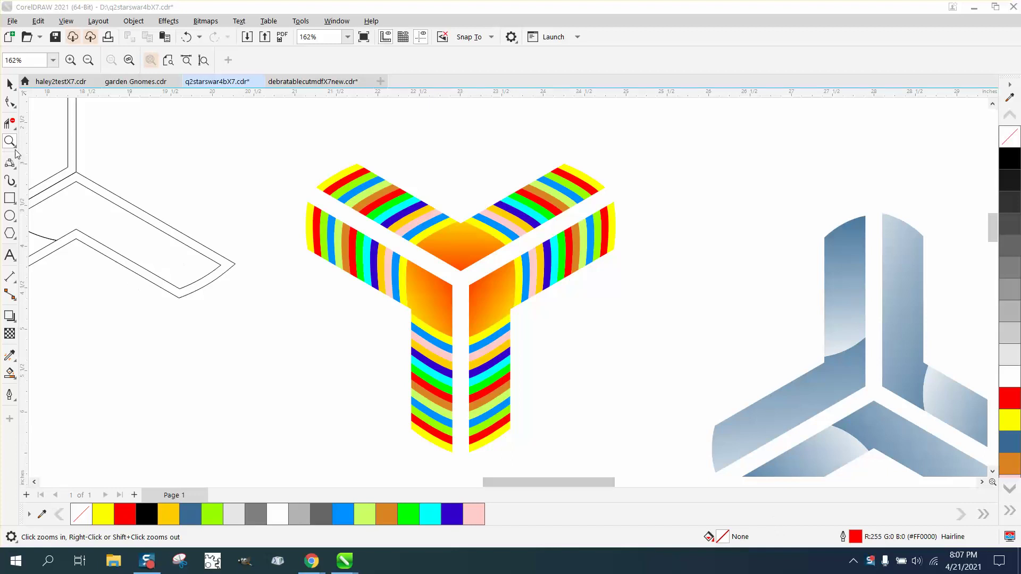
Smart Fill the outline drawing's L-shaped region in yellow and nudge the new piece right.
left_click_drag(287, 154, 683, 446)
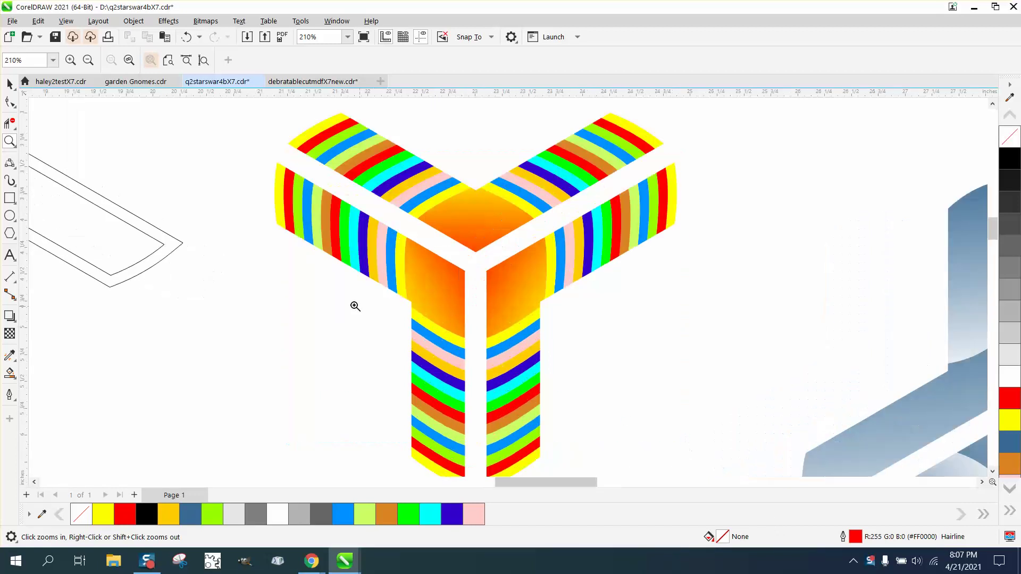
right_click(292, 298)
right_click(289, 289)
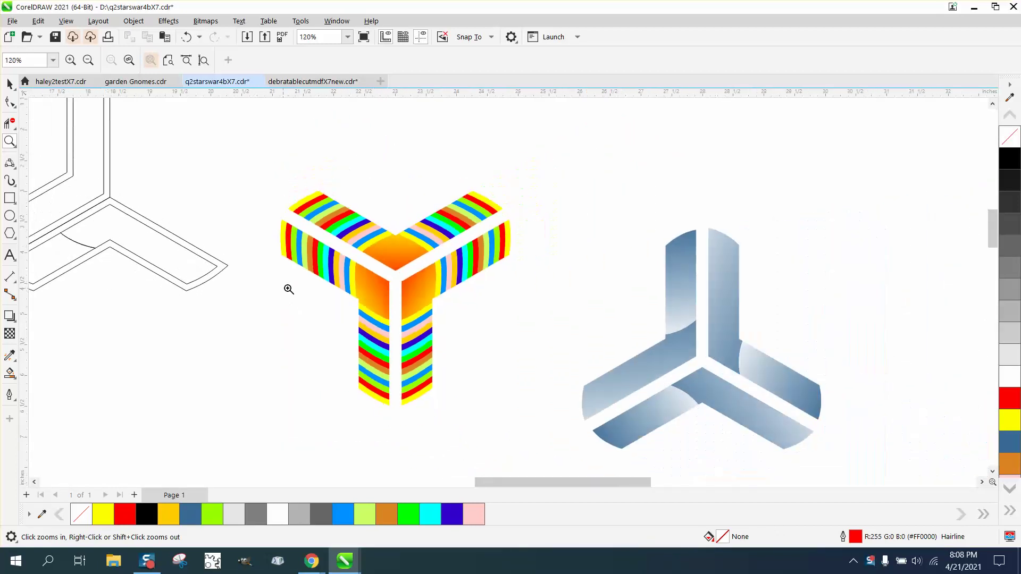
right_click(289, 289)
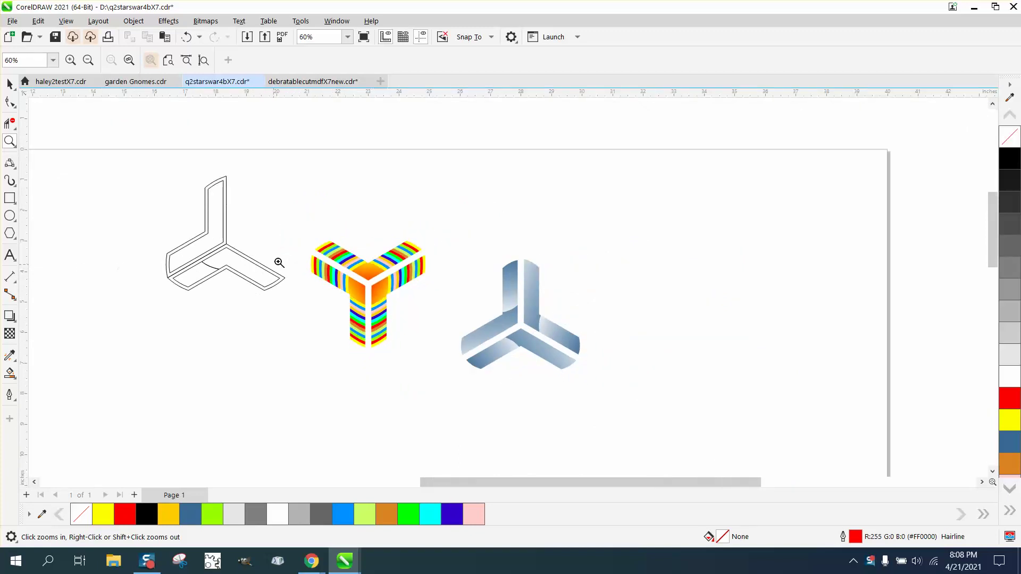
left_click_drag(282, 243, 495, 353)
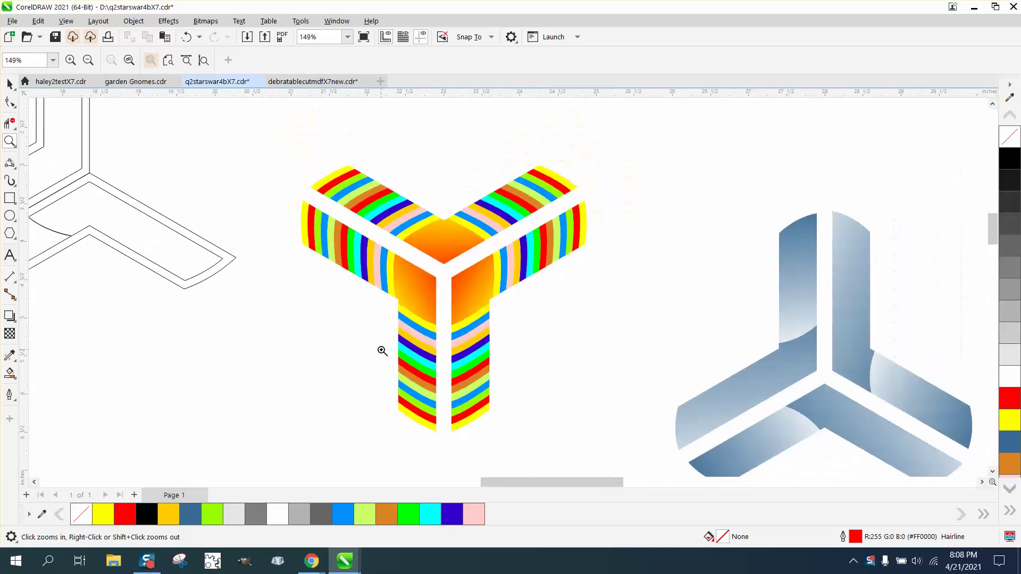
scroll(382, 351, "down", 1)
left_click(9, 373)
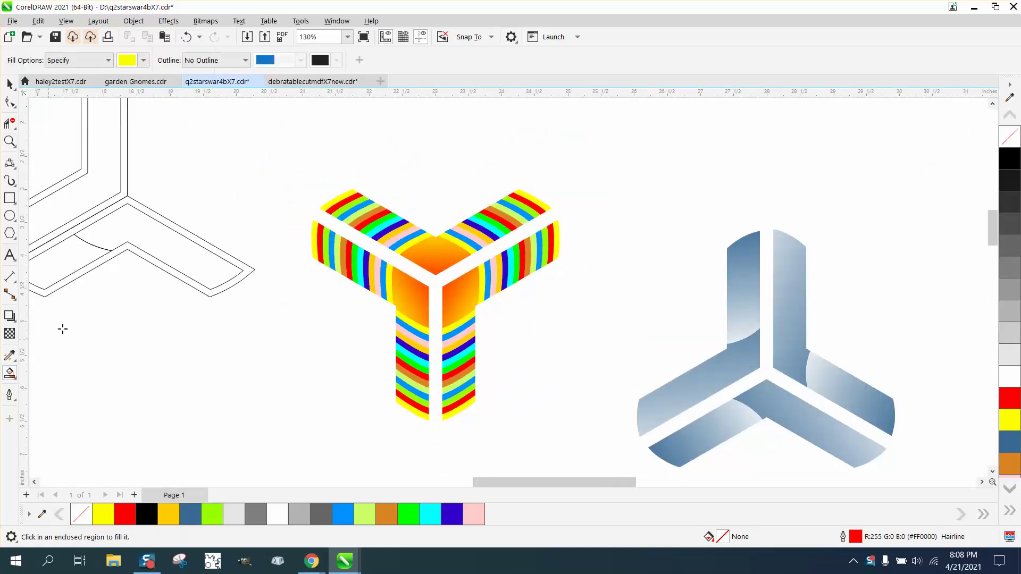
left_click(86, 198)
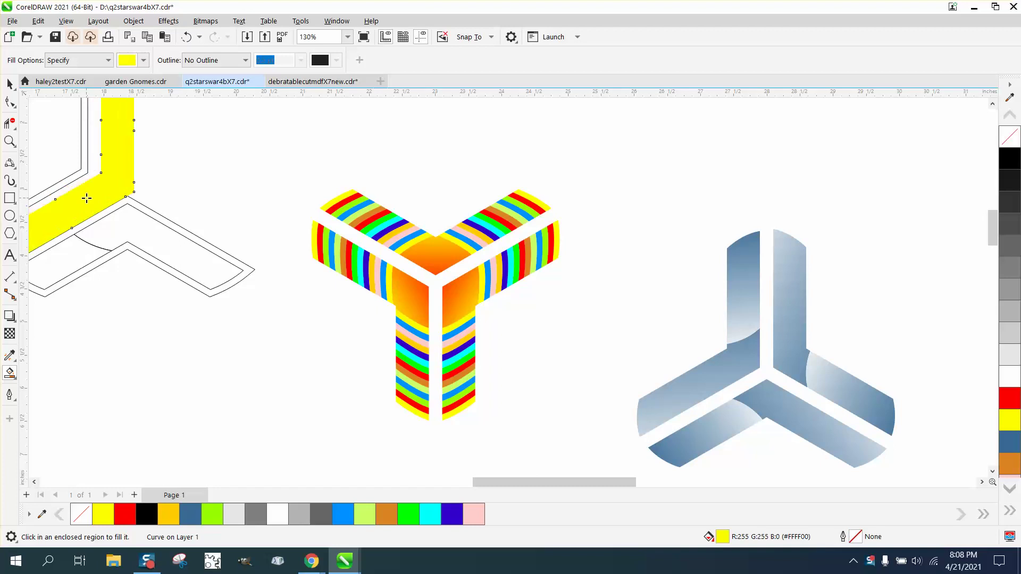
key("Right")
key("Right")
key("Right")
key("Right")
key("Right")
key("Right")
key("Right")
key("Right")
key("Right")
key("Right")
key("Right")
key("Right")
key("Right")
key("Right")
key("Right")
key("Right")
key("Right")
key("Right")
key("Right")
key("Right")
key("Right")
key("Right")
key("Right")
key("Right")
key("Right")
key("Right")
key("Right")
key("Right")
key("Right")
key("Right")
key("Right")
key("Right")
key("Right")
key("Right")
key("Right")
key("Right")
key("Right")
key("Right")
key("Right")
key("Right")
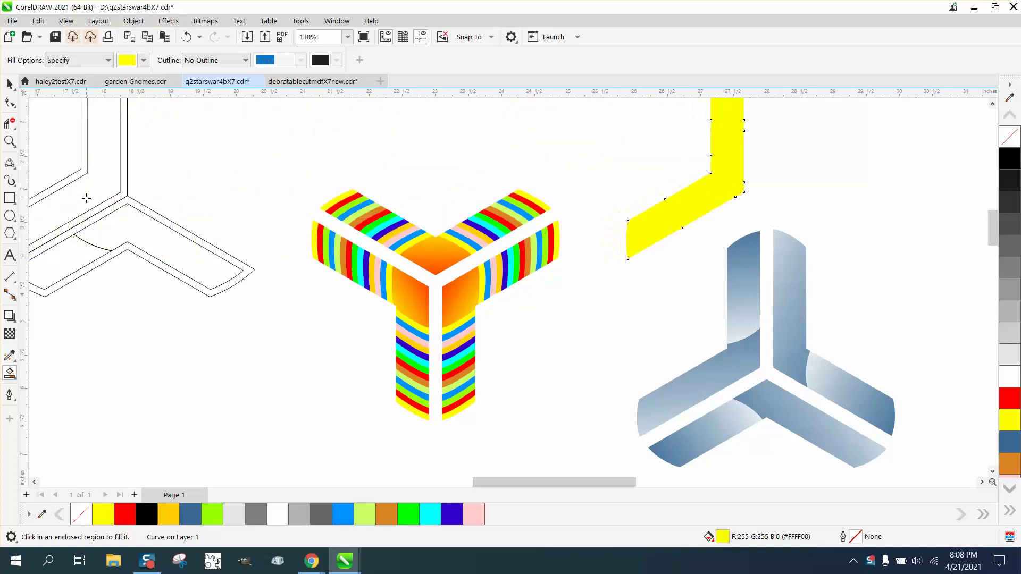
scroll(87, 198, "down", 2)
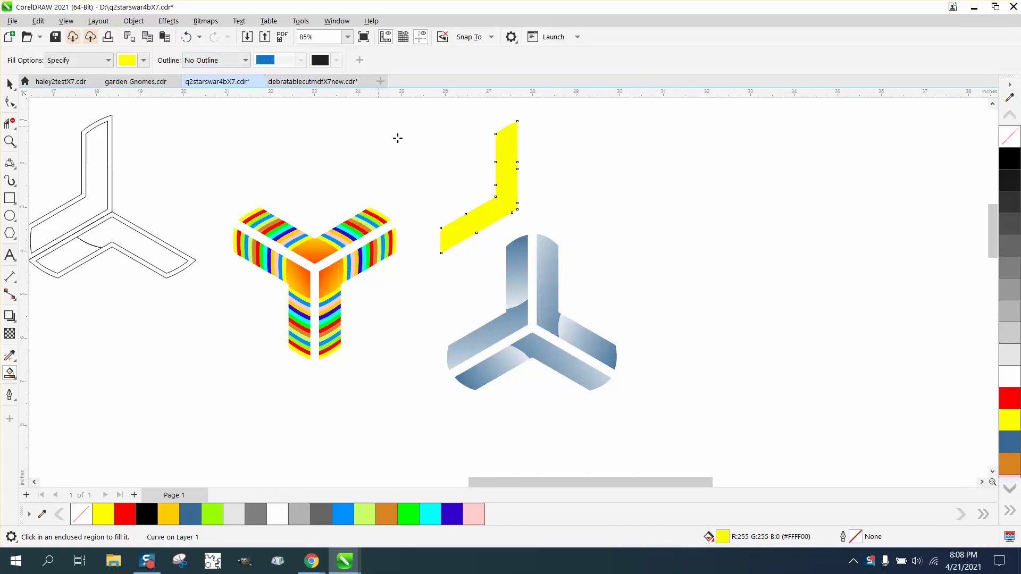
Rotate the yellow arm -60°, move it right of the logos, and give it no fill with a black outline.
left_click(9, 84)
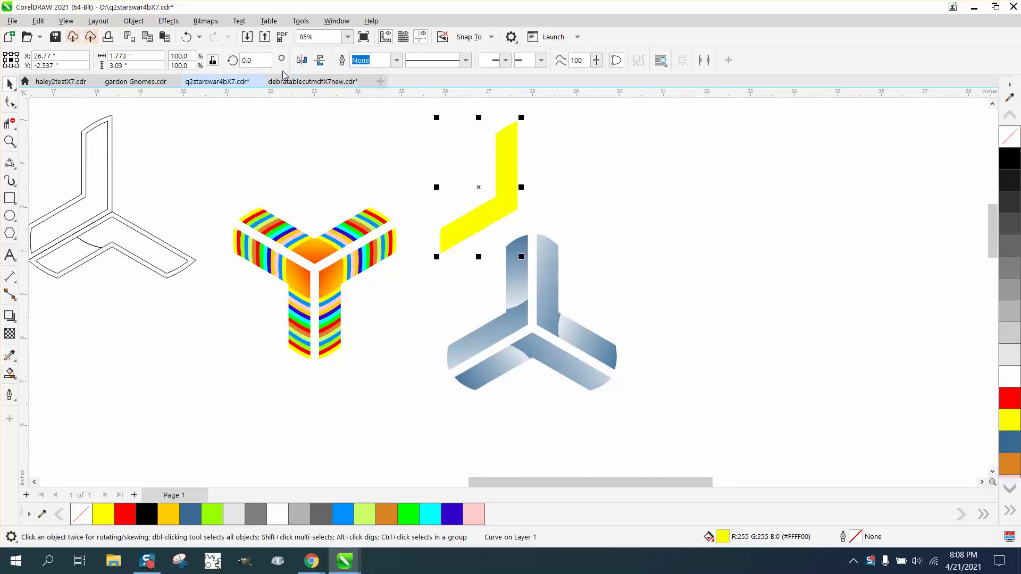
left_click(212, 62)
type("-60")
key("Return")
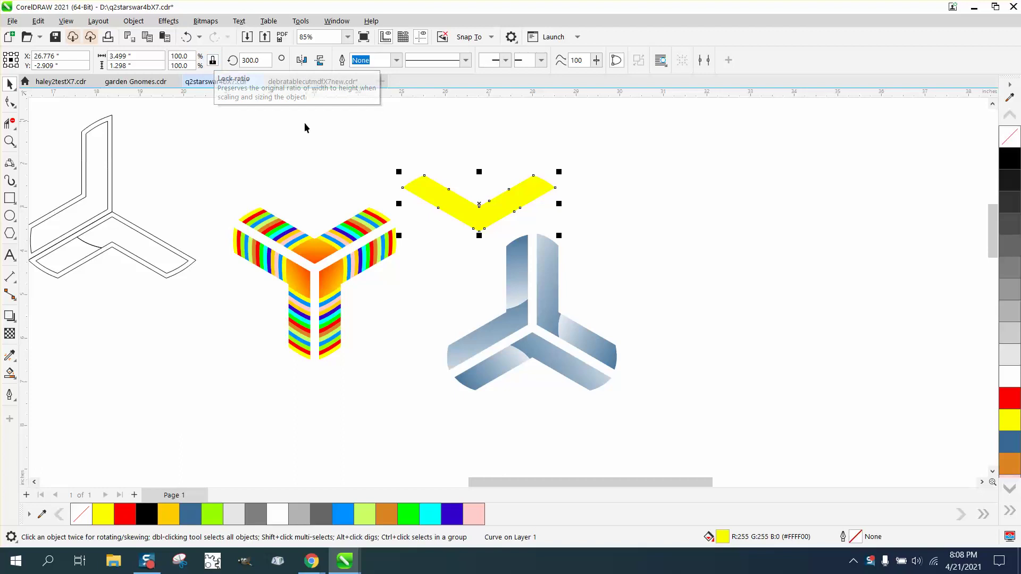
left_click_drag(482, 205, 730, 205)
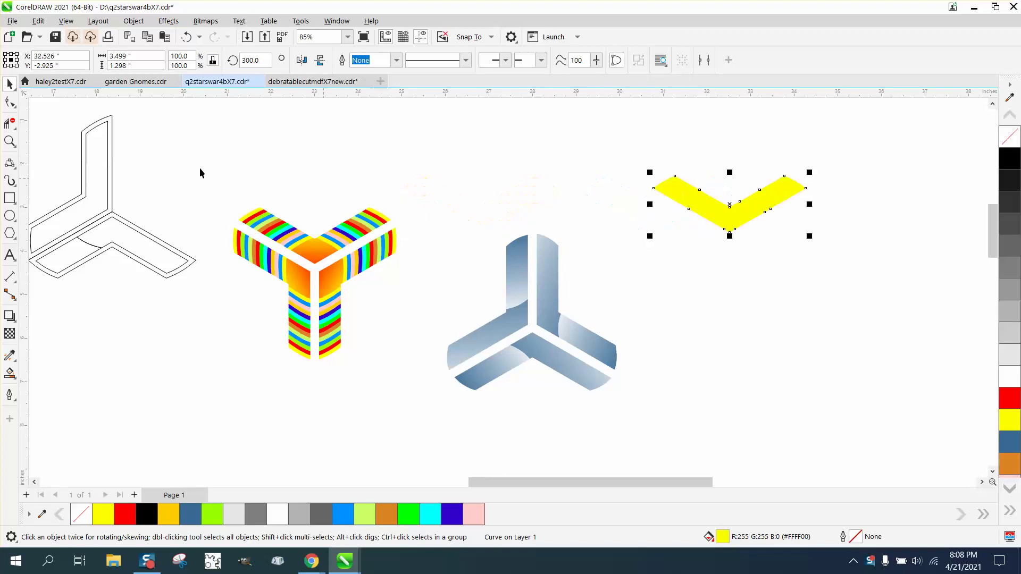
left_click(1010, 136)
right_click(1010, 157)
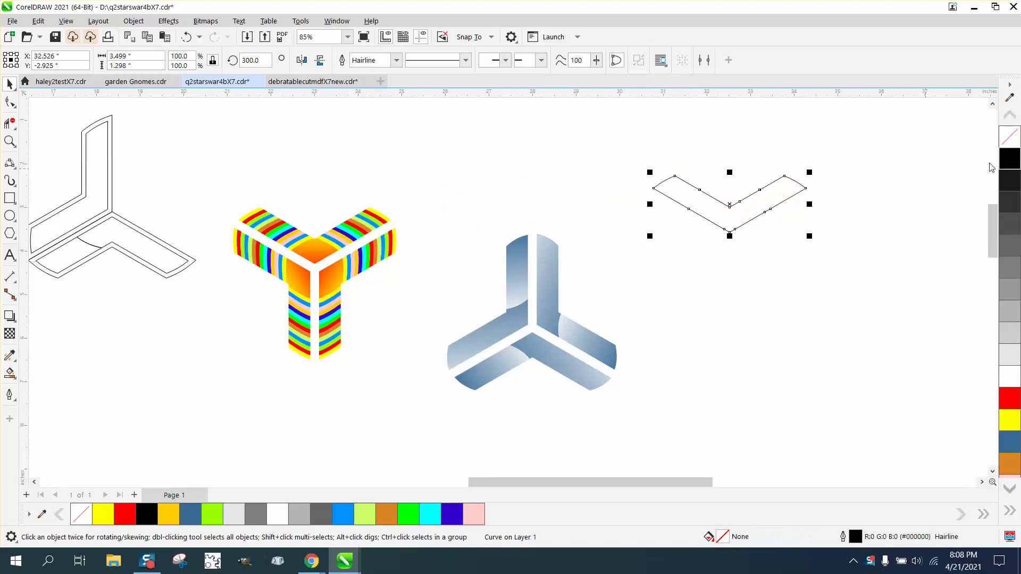
Set the arm's rotation back to 0° so it stands upright.
left_click(7, 141)
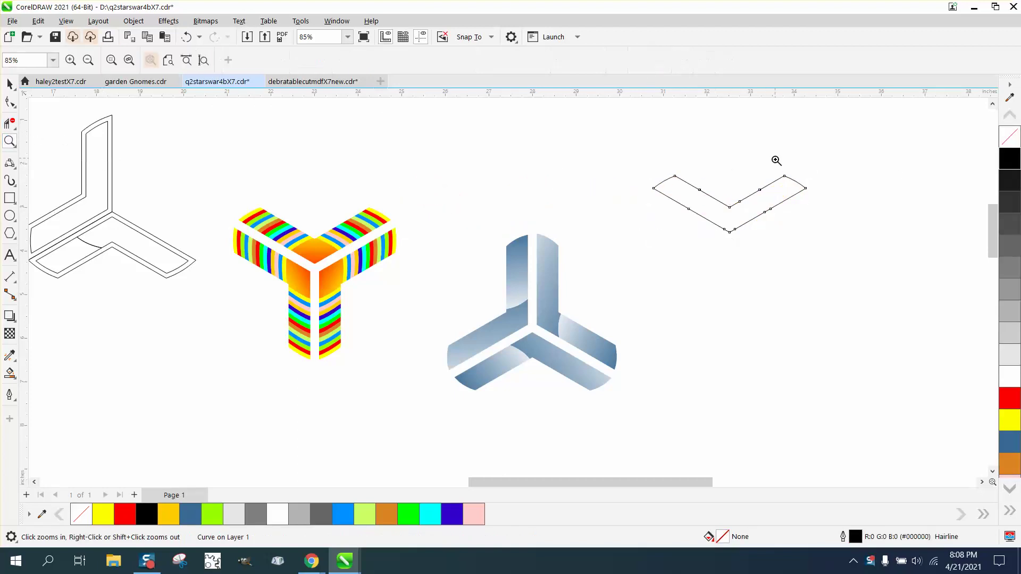
left_click_drag(778, 159, 849, 230)
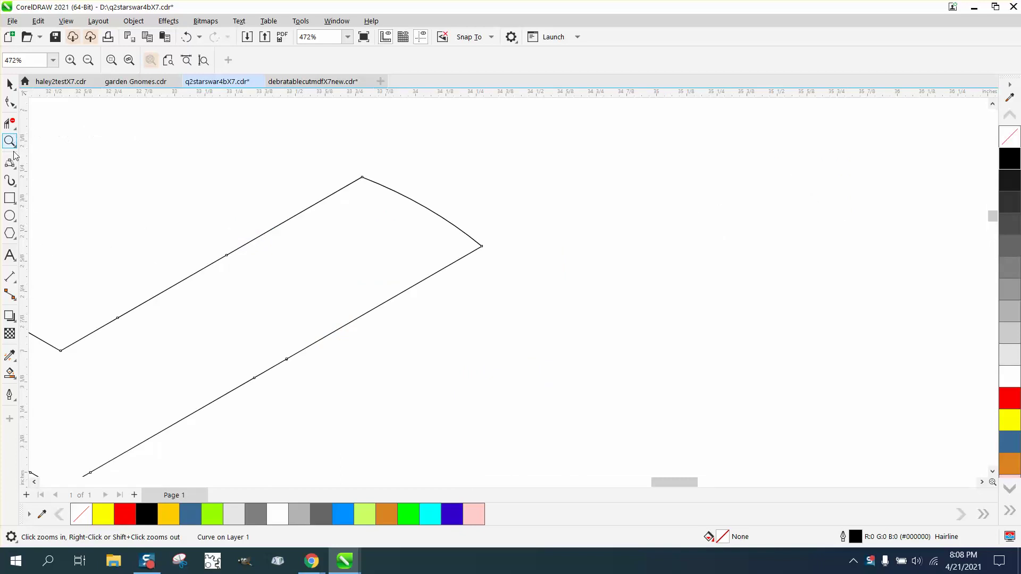
right_click(396, 287)
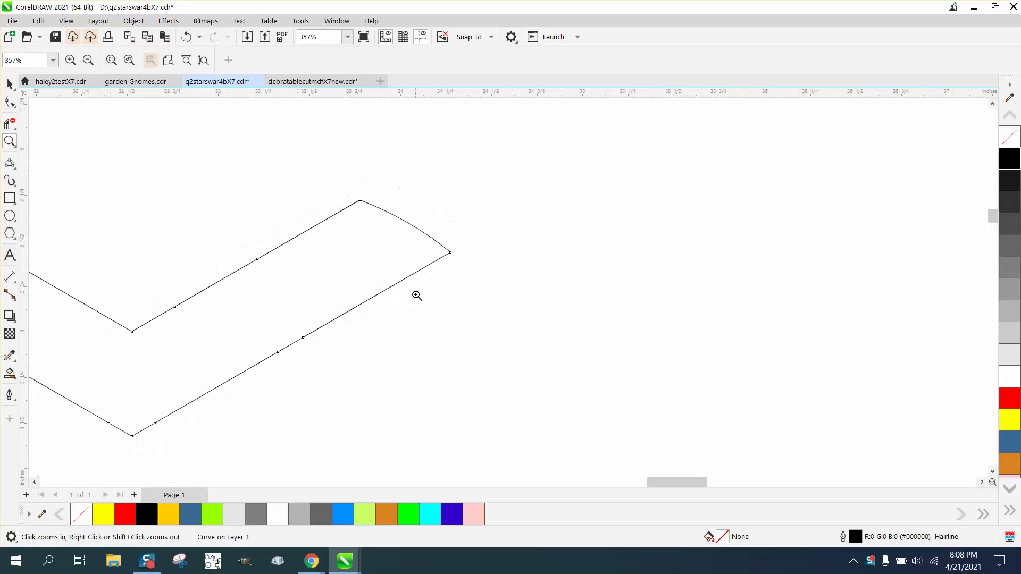
left_click(10, 84)
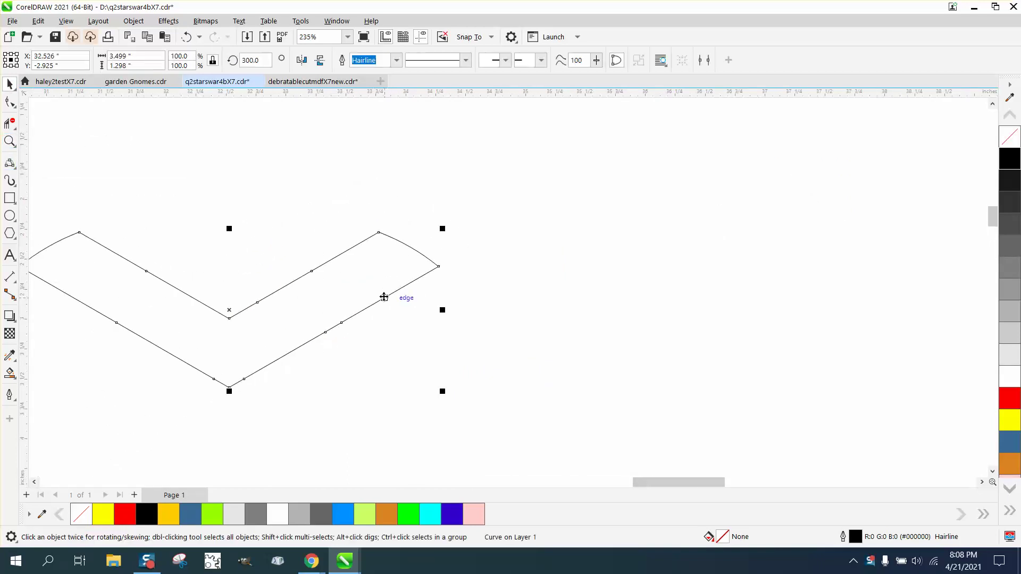
left_click(260, 60)
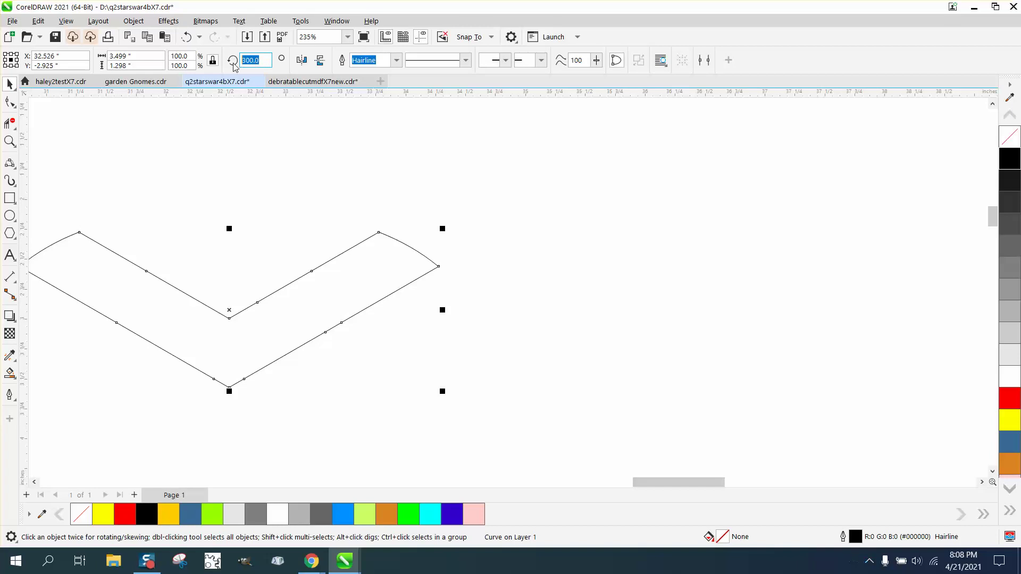
type("0")
key("Return")
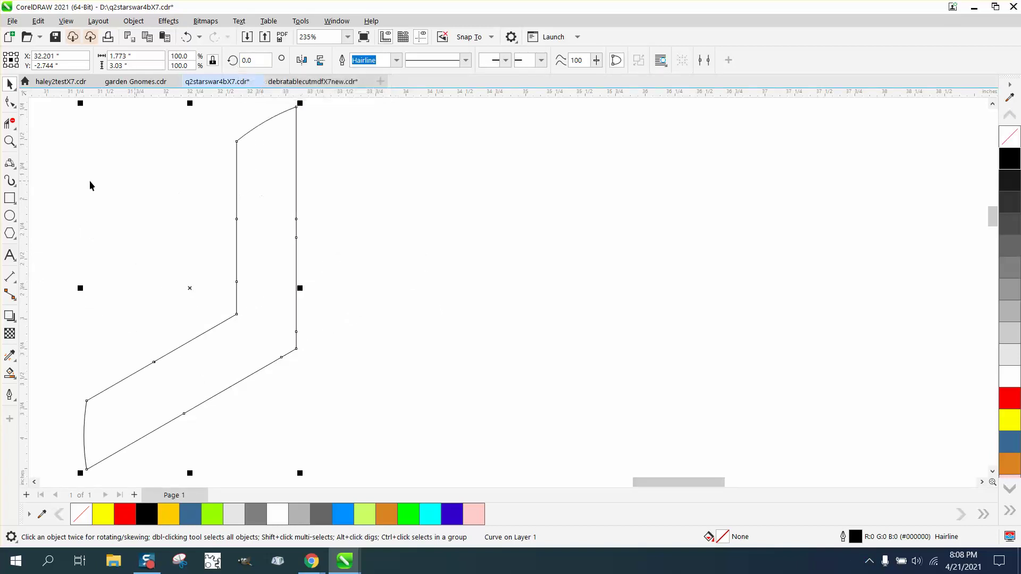
Draw a 3-Point Curve across the arm's curved top edge.
left_click(10, 163)
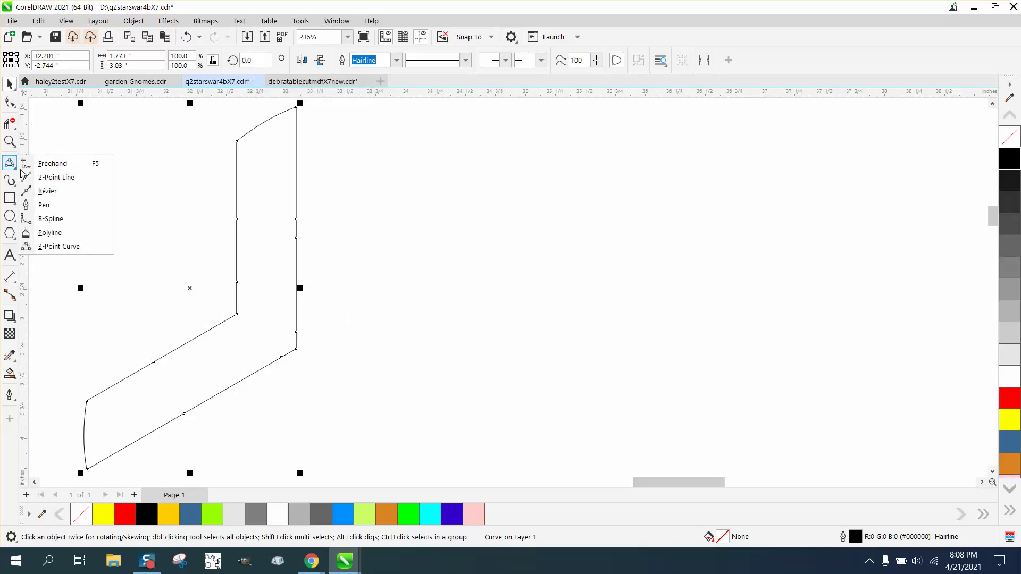
left_click(62, 246)
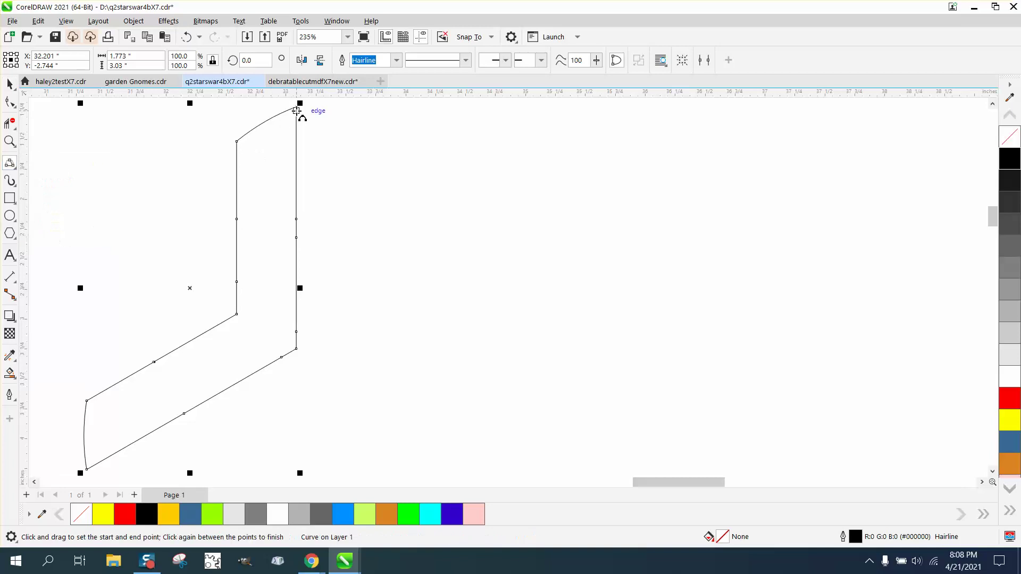
left_click_drag(296, 107, 238, 142)
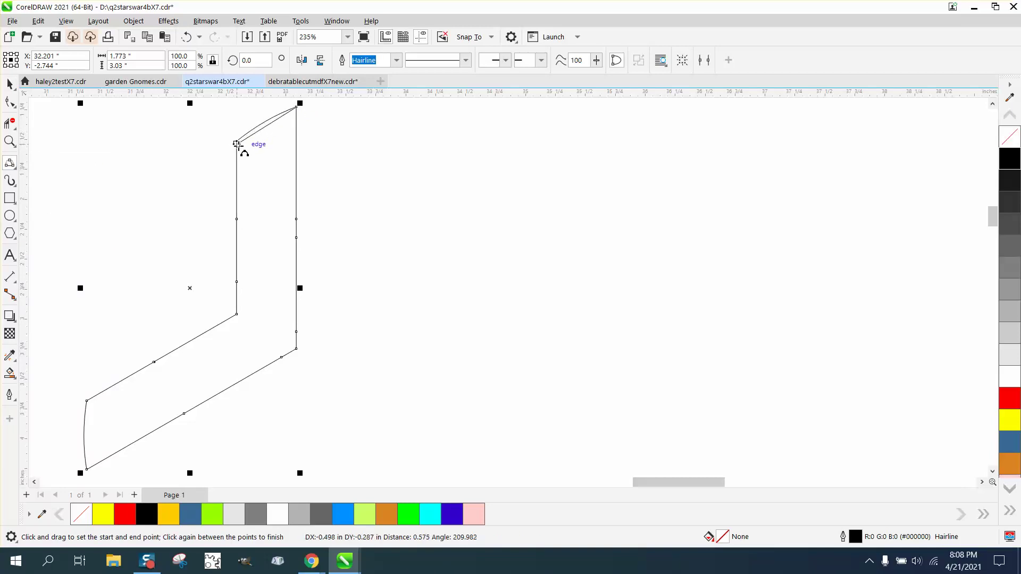
left_click(262, 129)
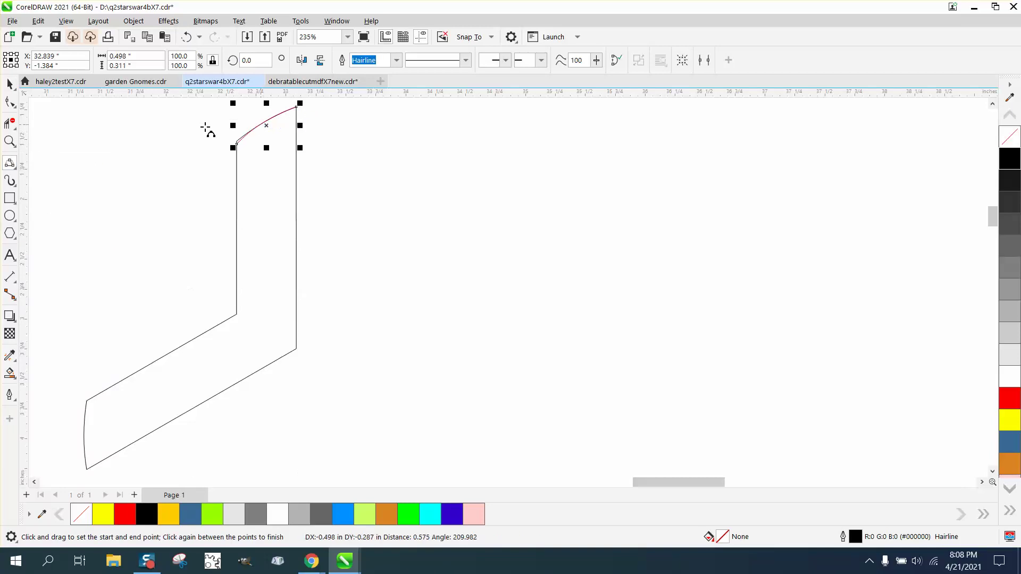
Reshape the red curve, snapping its lower end to the arm's corner and bending it to match the edge.
left_click(10, 141)
left_click_drag(194, 105, 295, 134)
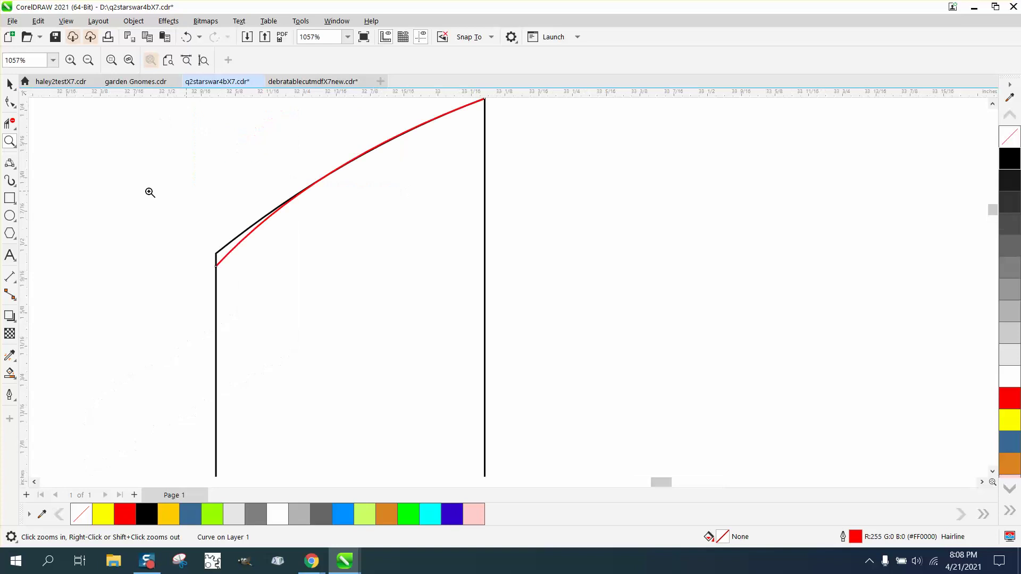
left_click(10, 102)
left_click_drag(217, 270, 217, 257)
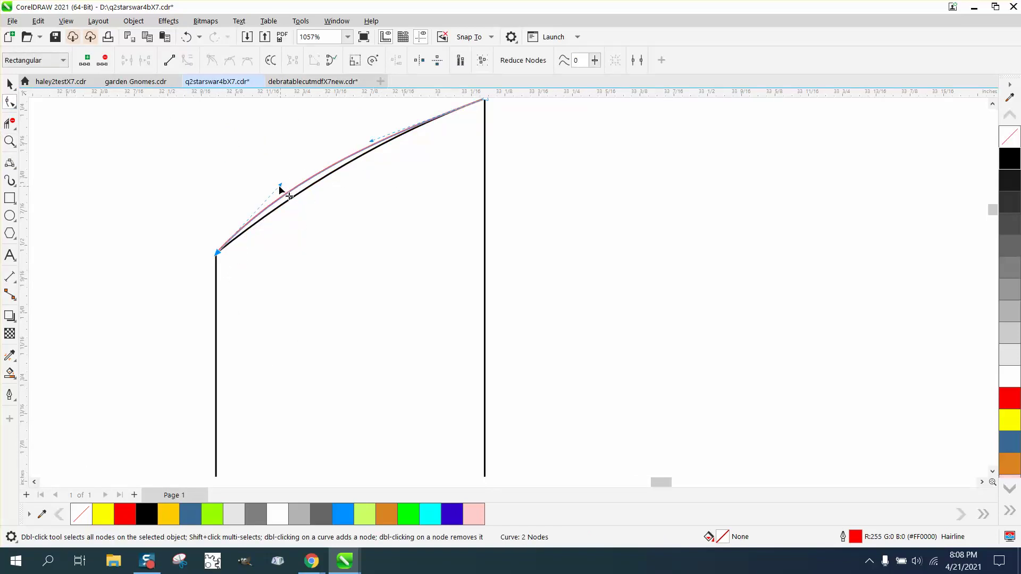
left_click_drag(280, 189, 294, 198)
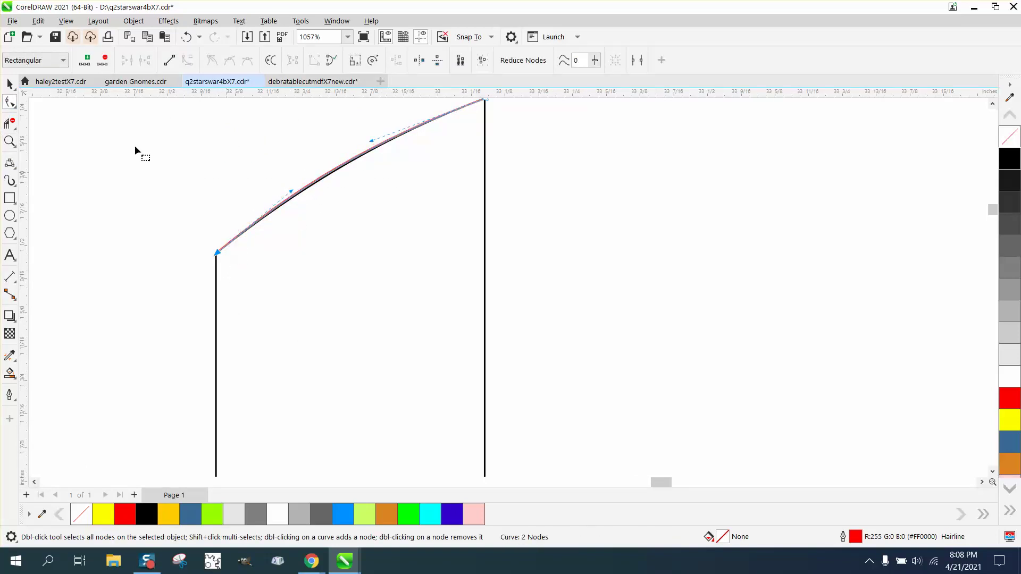
Select the red curve and scale it to 105%.
left_click(9, 83)
scroll(530, 281, "down", 1)
left_click(559, 256)
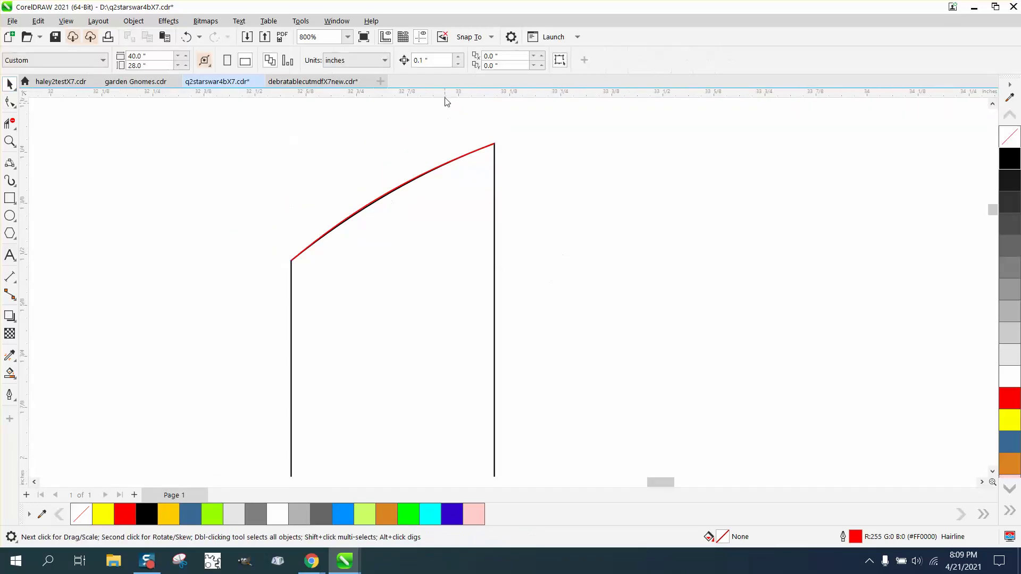
left_click(448, 162)
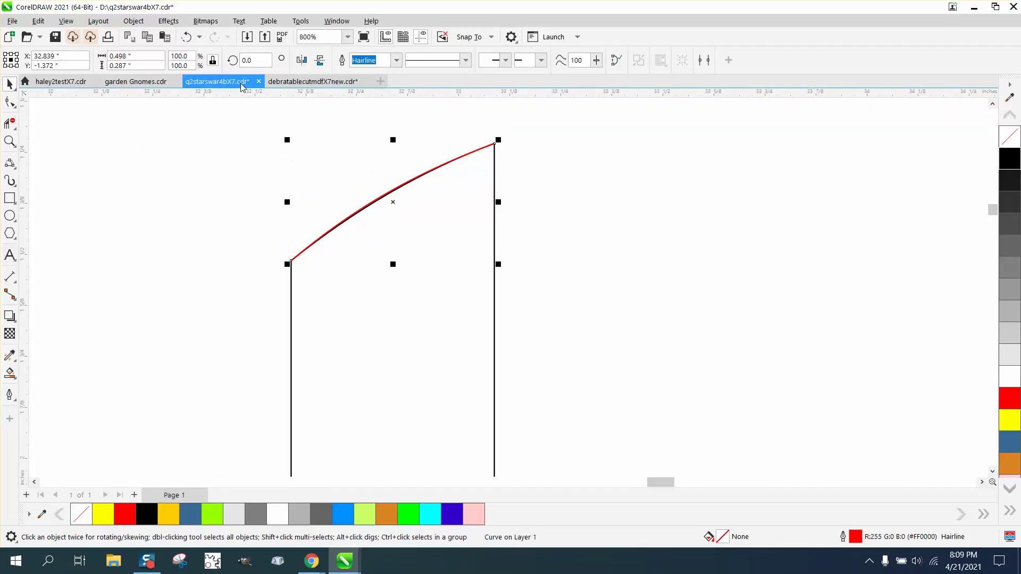
left_click(179, 56)
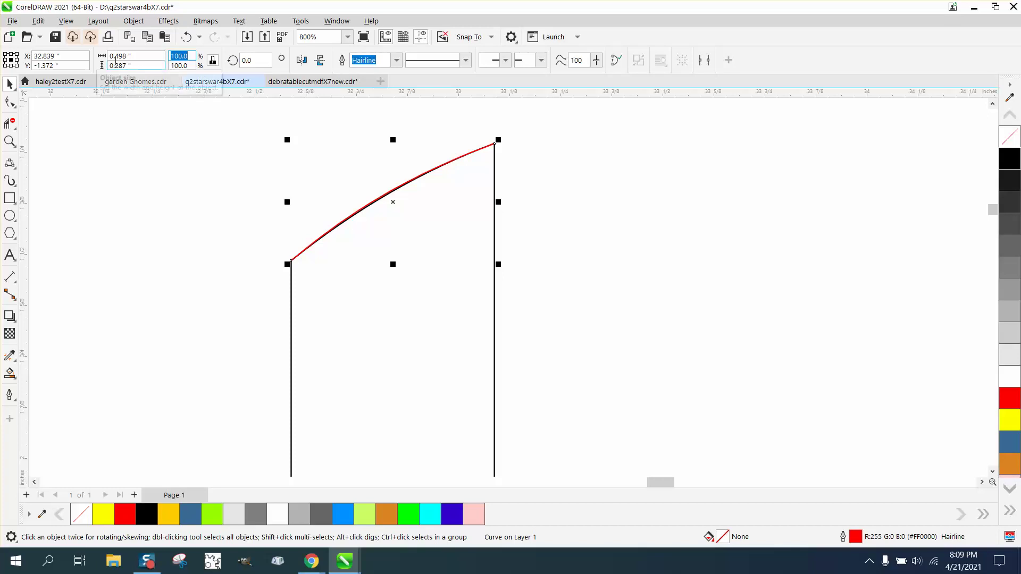
type("105")
key("Return")
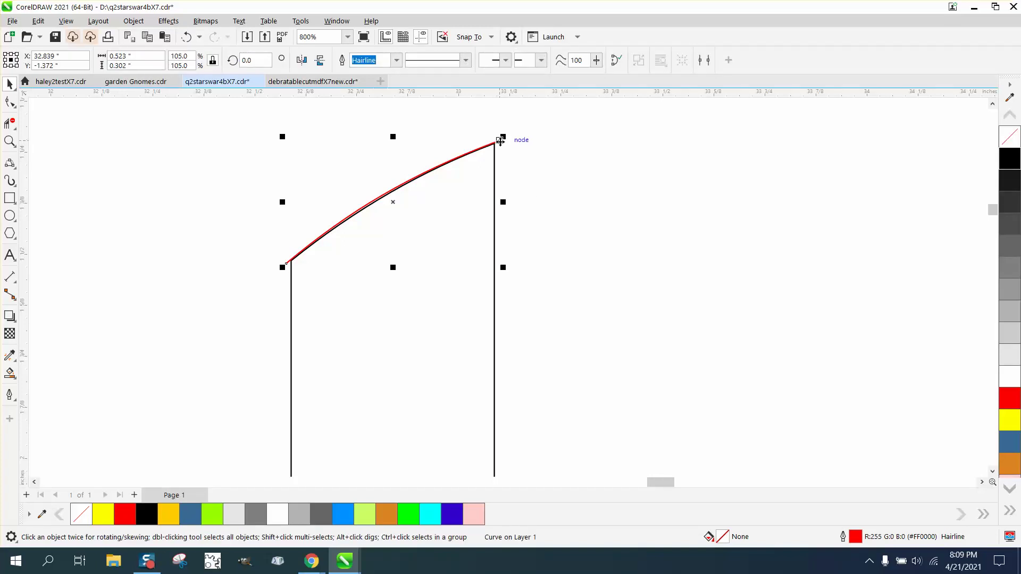
Nudge the curve down and step-duplicate it with Ctrl+D to stack copies down the arm.
key("Down")
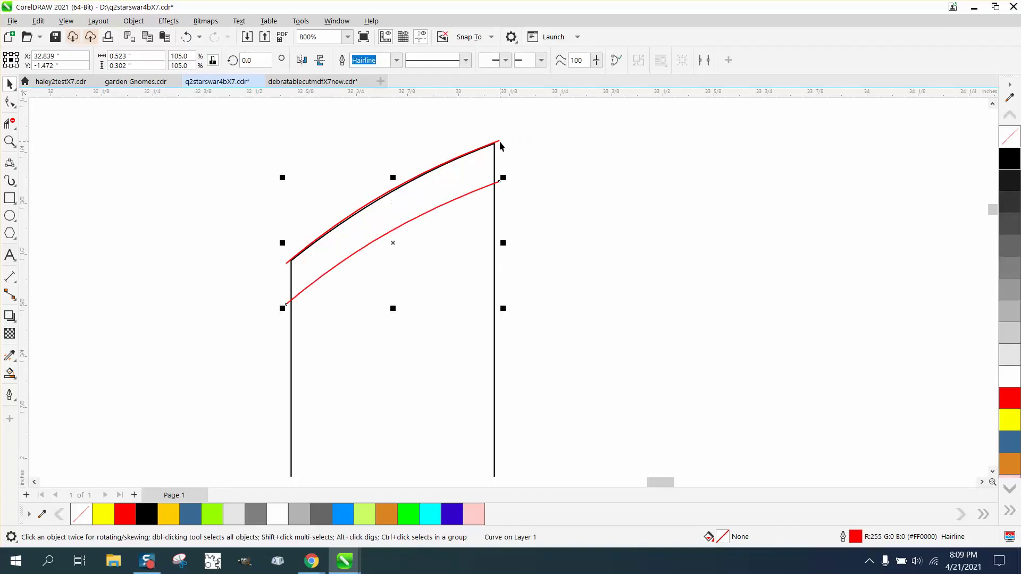
key("ctrl+d")
key("ctrl+d")
key("ctrl+d")
key("ctrl+d")
key("ctrl+d")
key("ctrl+d")
key("ctrl+d")
key("ctrl+d")
key("ctrl+d")
key("ctrl+d")
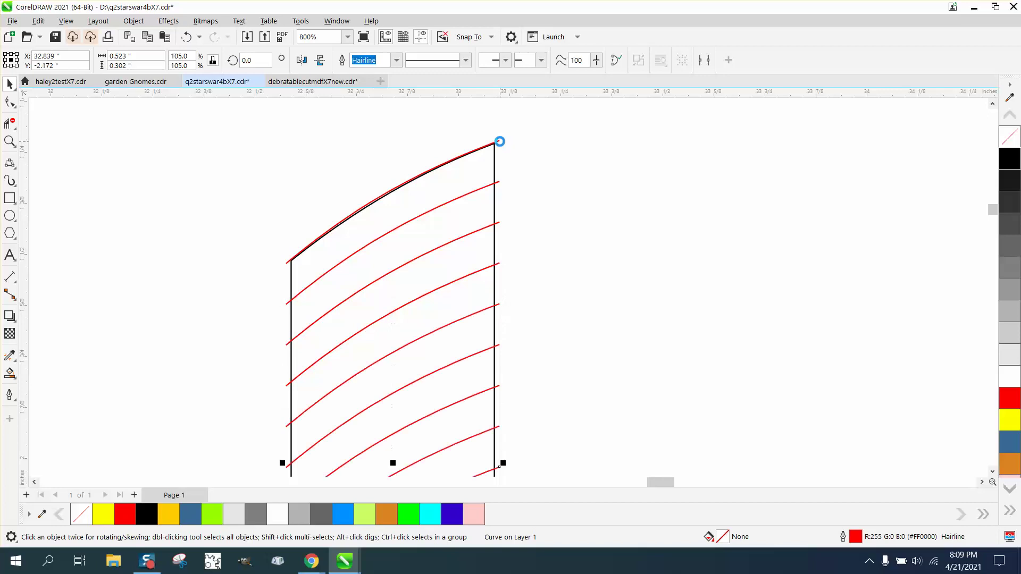
scroll(499, 141, "down", 4)
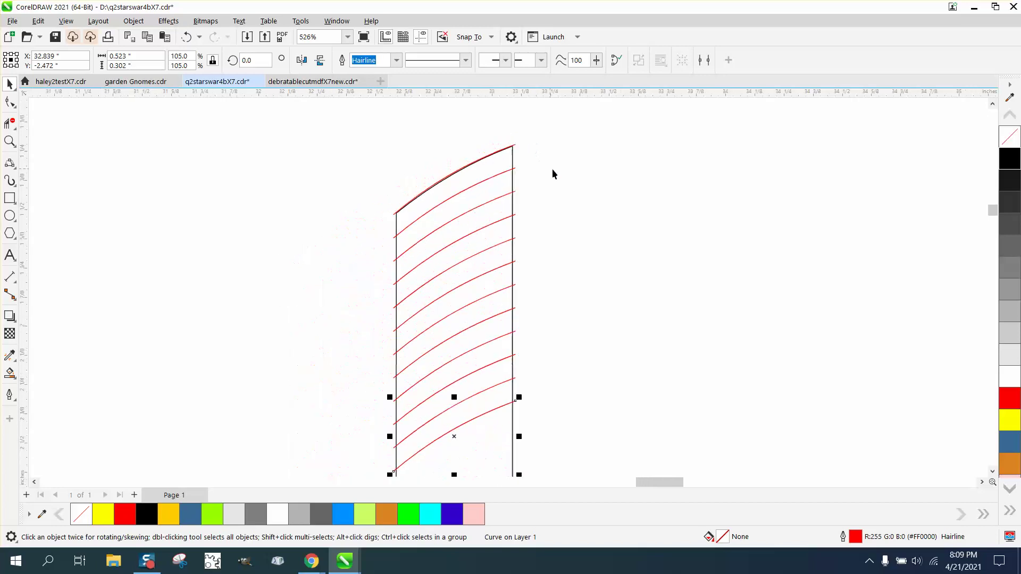
key("ctrl+d")
key("ctrl+d")
key("ctrl+d")
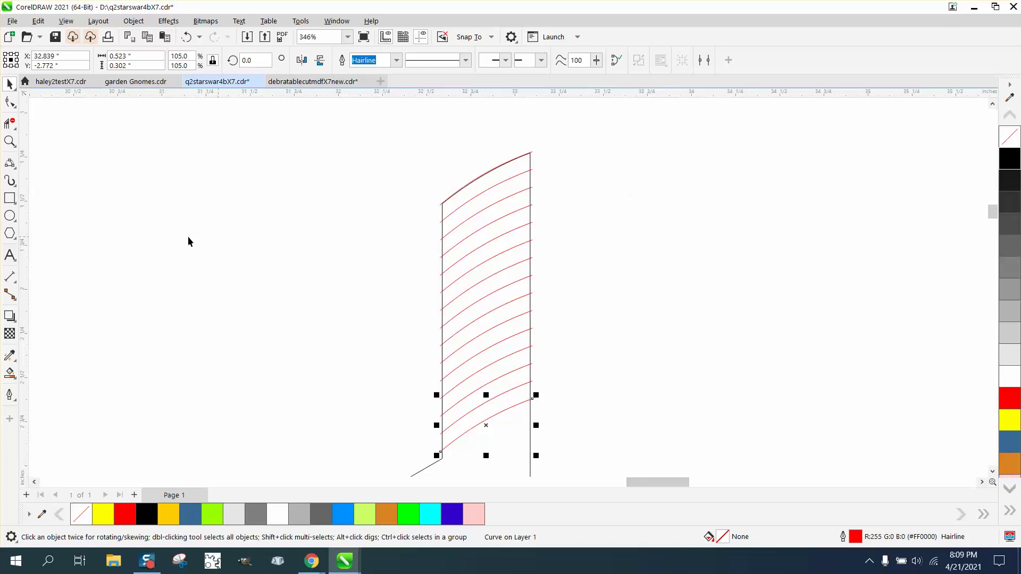
scroll(244, 244, "down", 1)
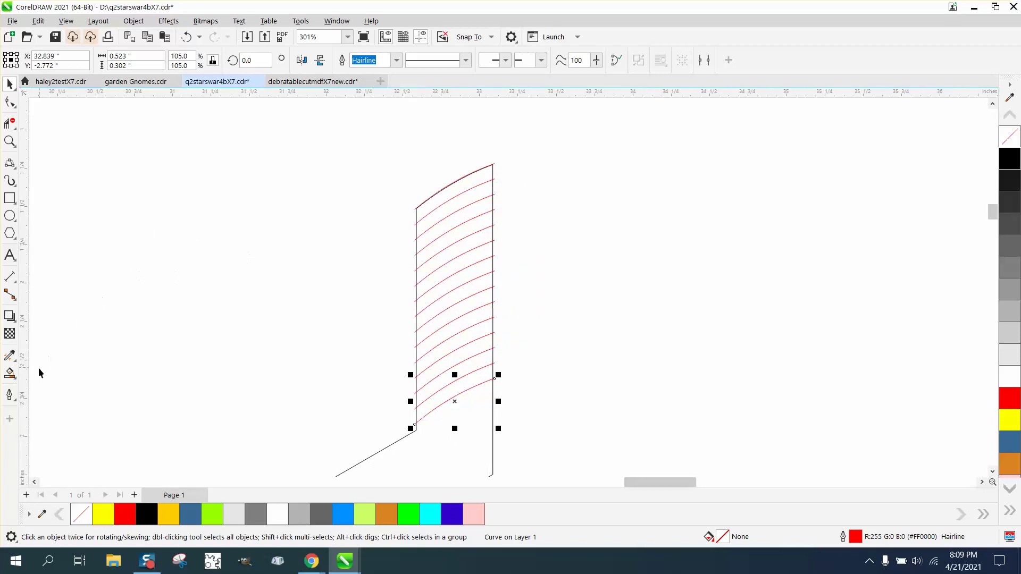
Smart Fill the top three strips yellow, red and cyan.
left_click(15, 376)
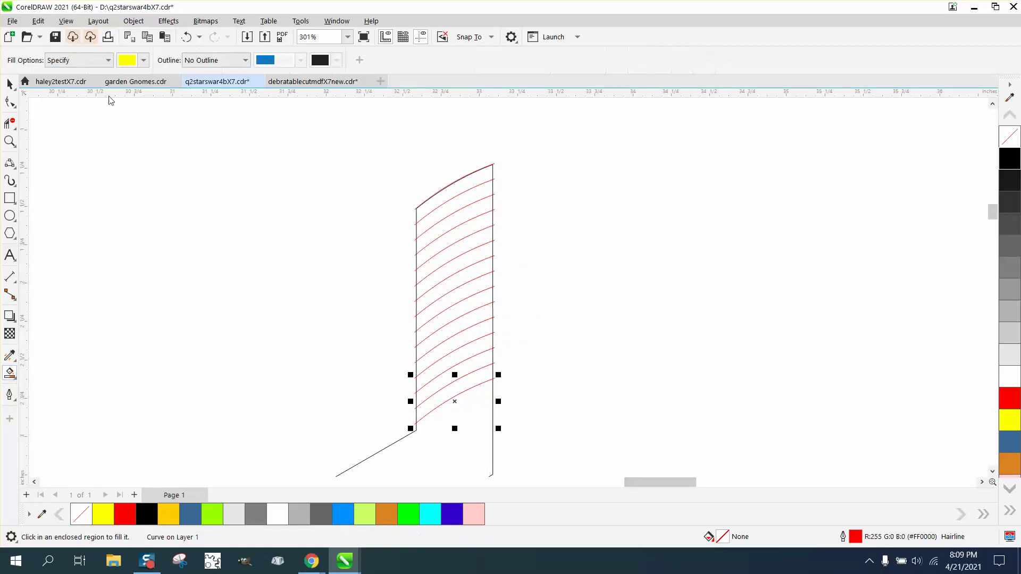
left_click(442, 198)
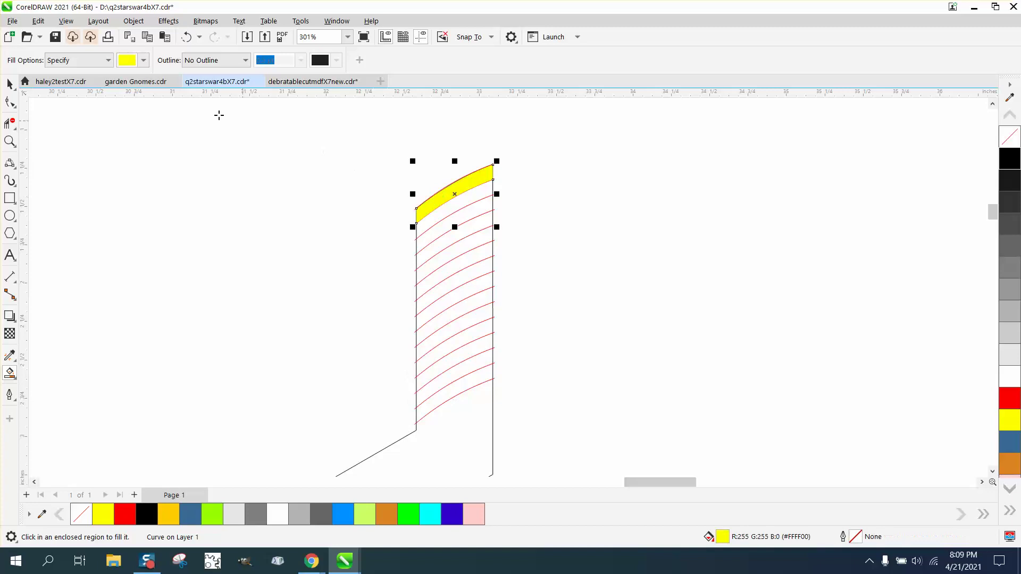
left_click(144, 60)
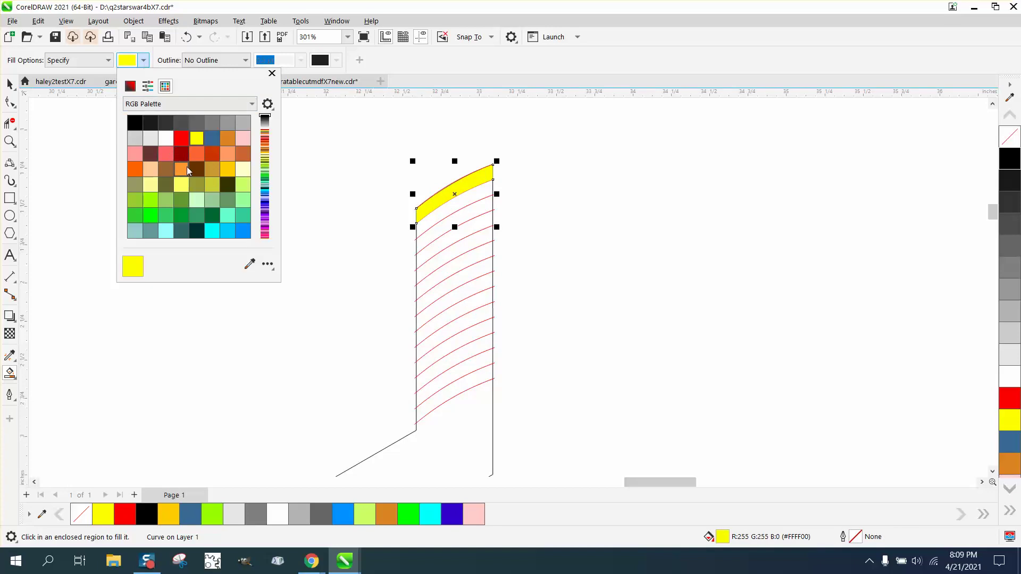
left_click(181, 154)
left_click(452, 209)
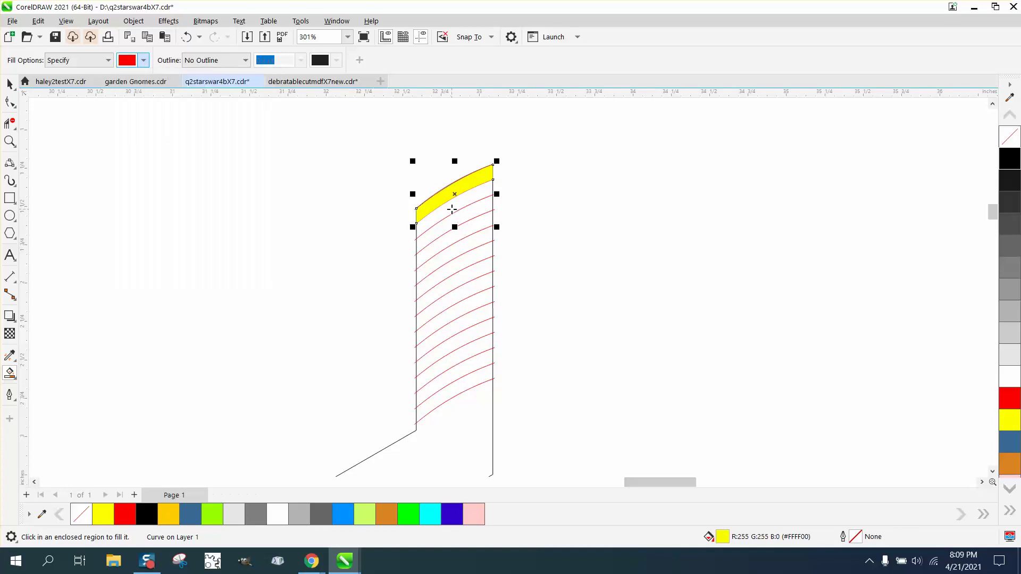
left_click(143, 60)
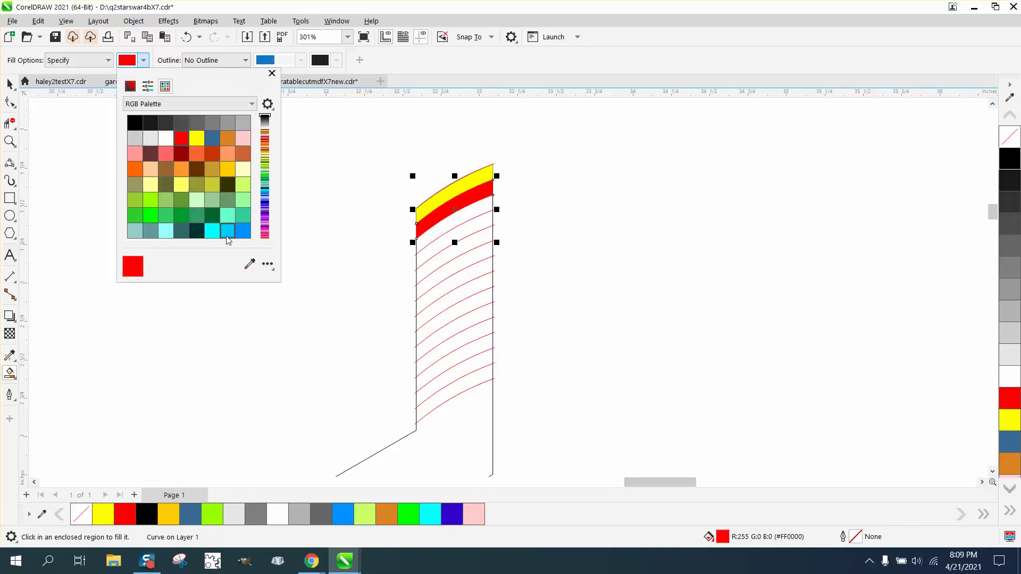
left_click(227, 230)
left_click(445, 229)
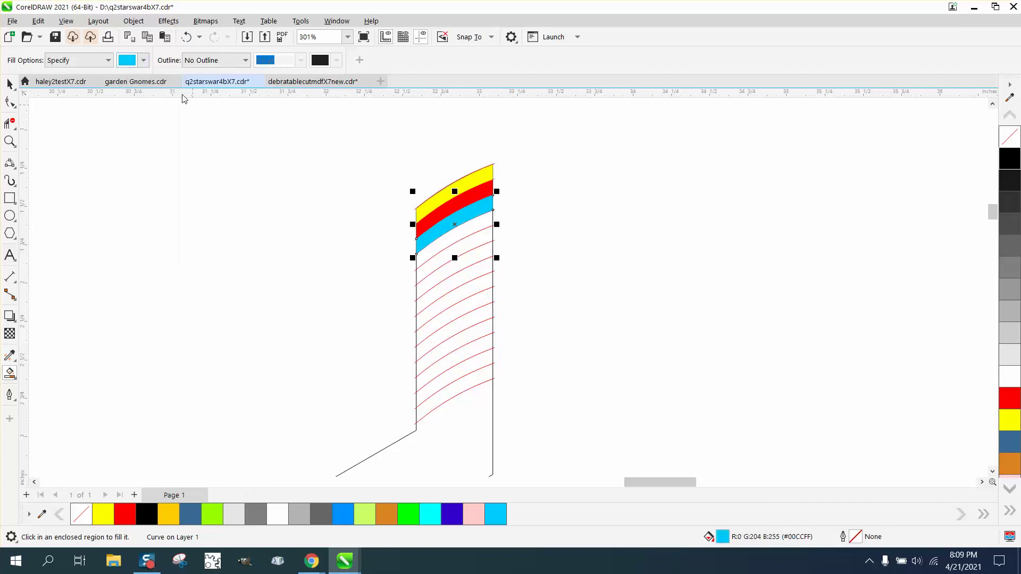
Fill the fourth strip purple and the fifth strip olive green.
left_click(144, 60)
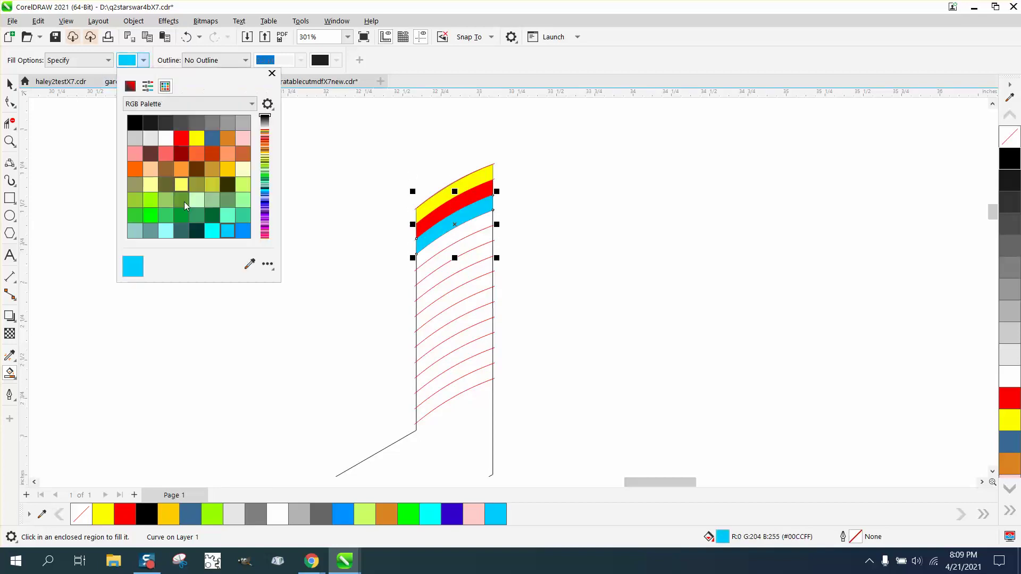
left_click(264, 231)
left_click(211, 200)
left_click(434, 249)
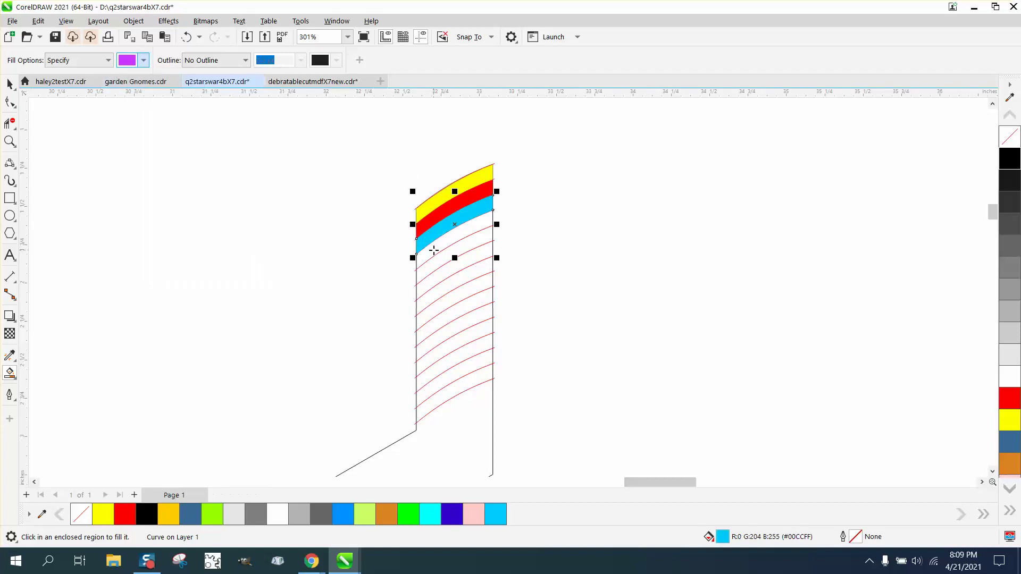
left_click(434, 250)
left_click(144, 60)
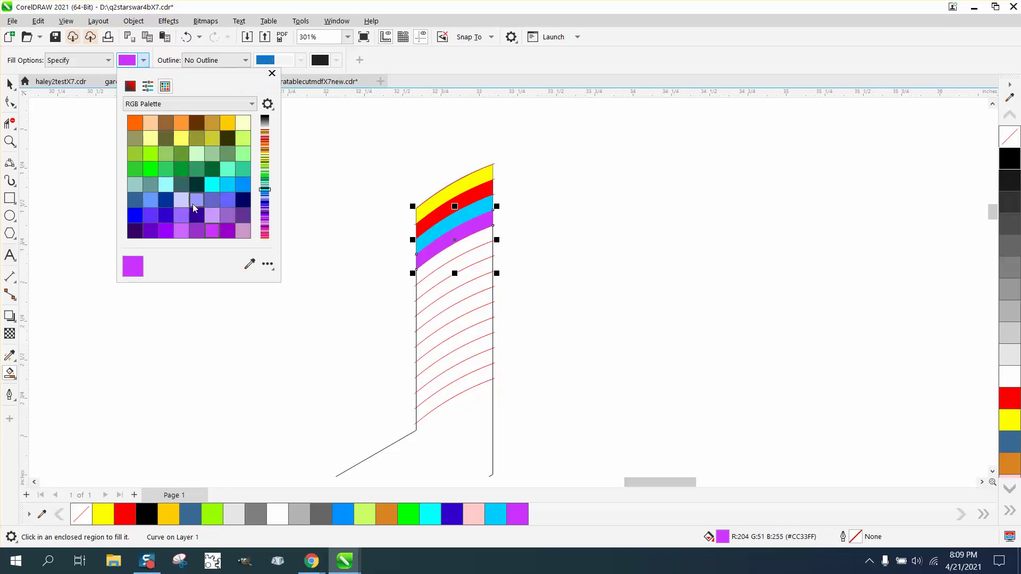
left_click(180, 155)
left_click(435, 264)
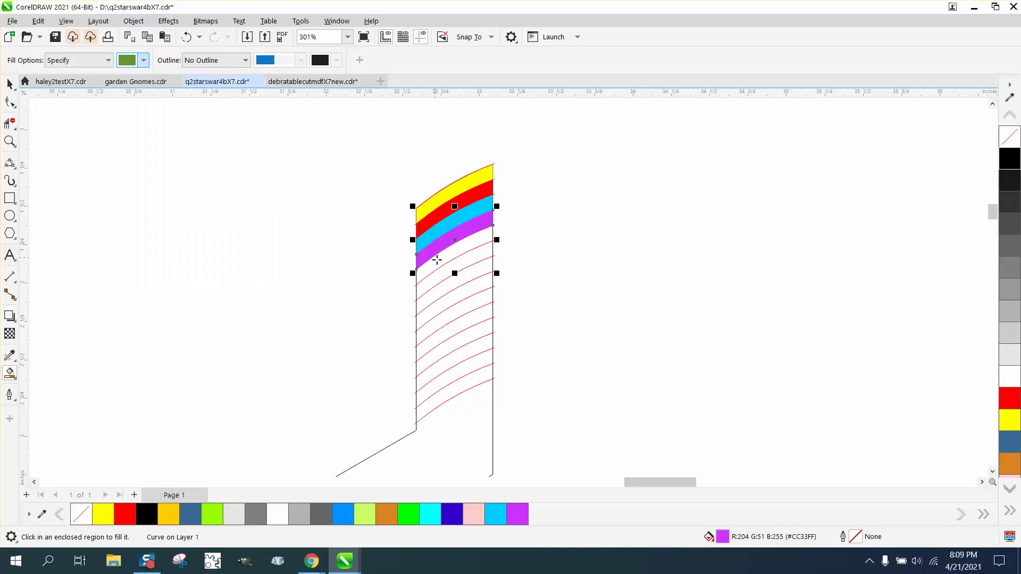
left_click(435, 264)
Fill the next three strips orange, pale pink and bright green.
left_click(143, 60)
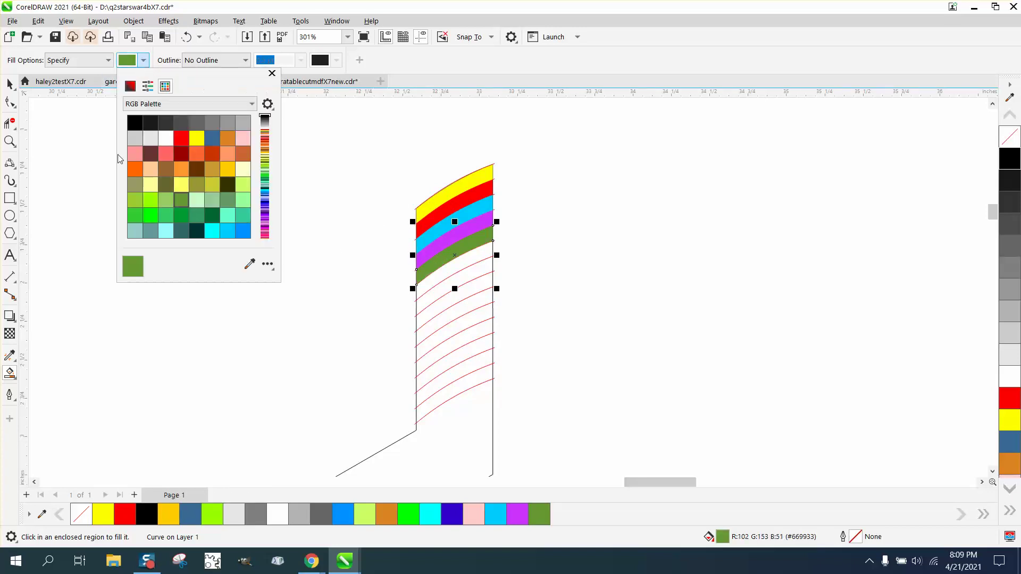
left_click(135, 169)
left_click(466, 269)
left_click(457, 265)
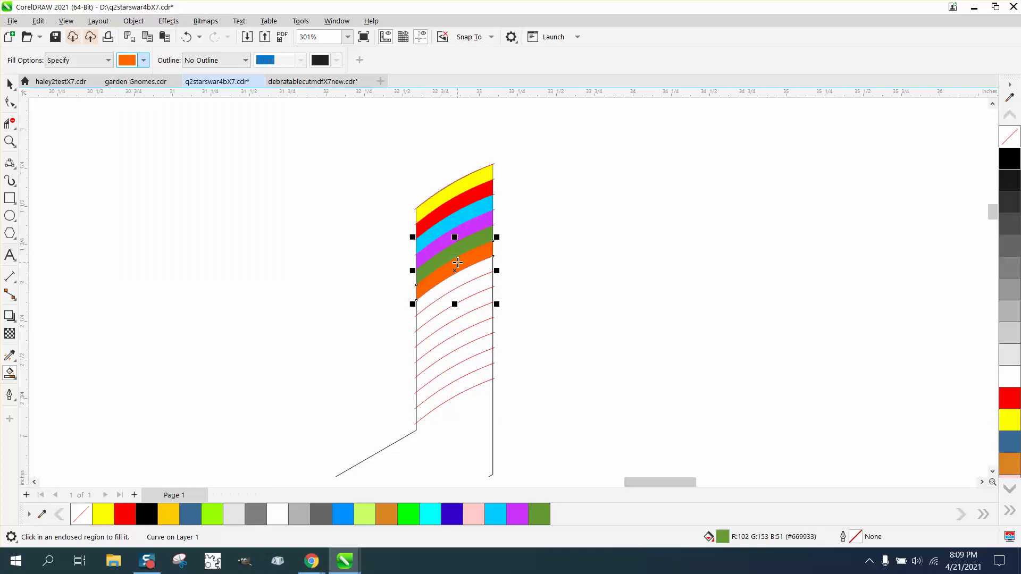
left_click(143, 60)
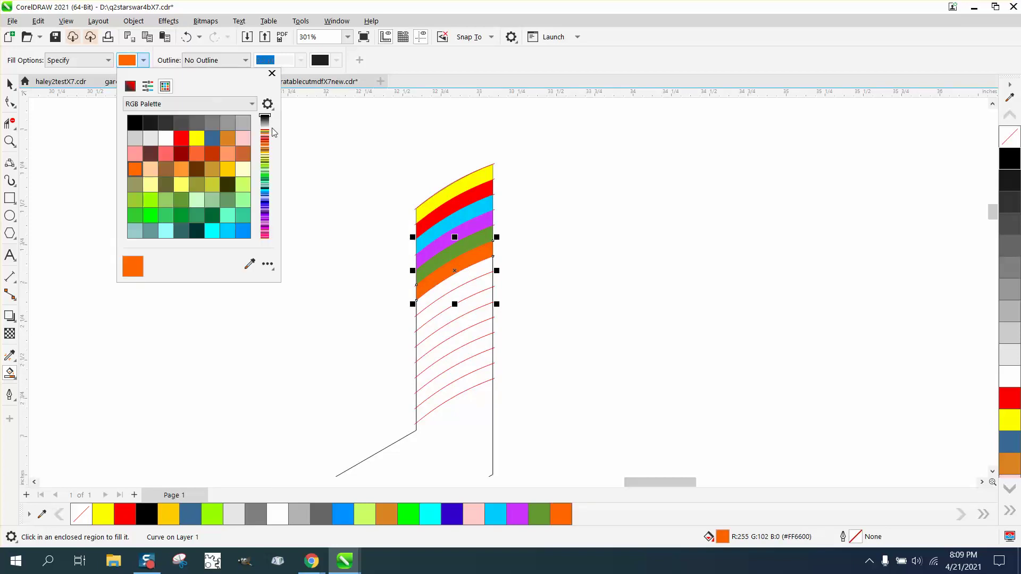
left_click(243, 137)
left_click(461, 276)
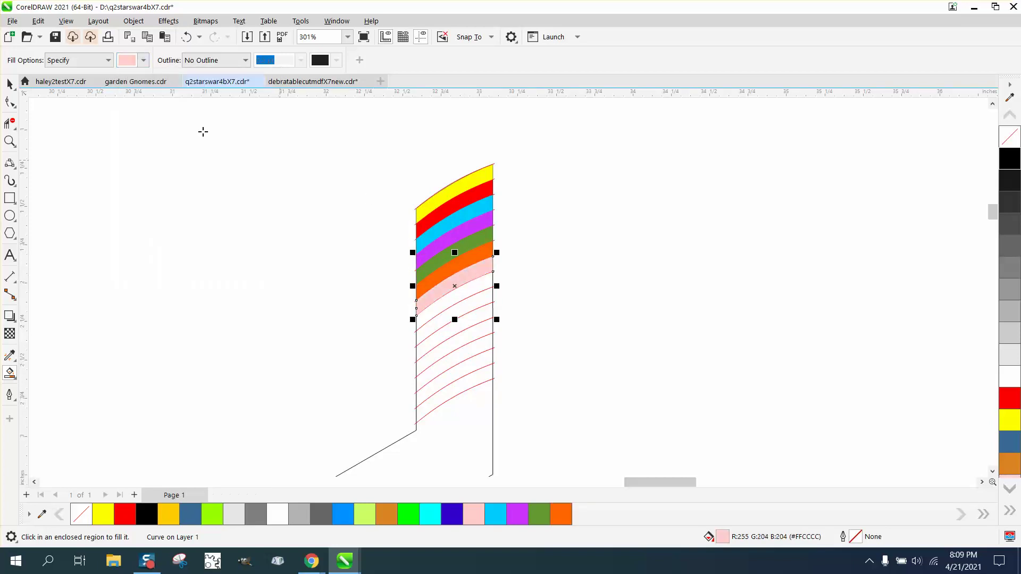
left_click(144, 60)
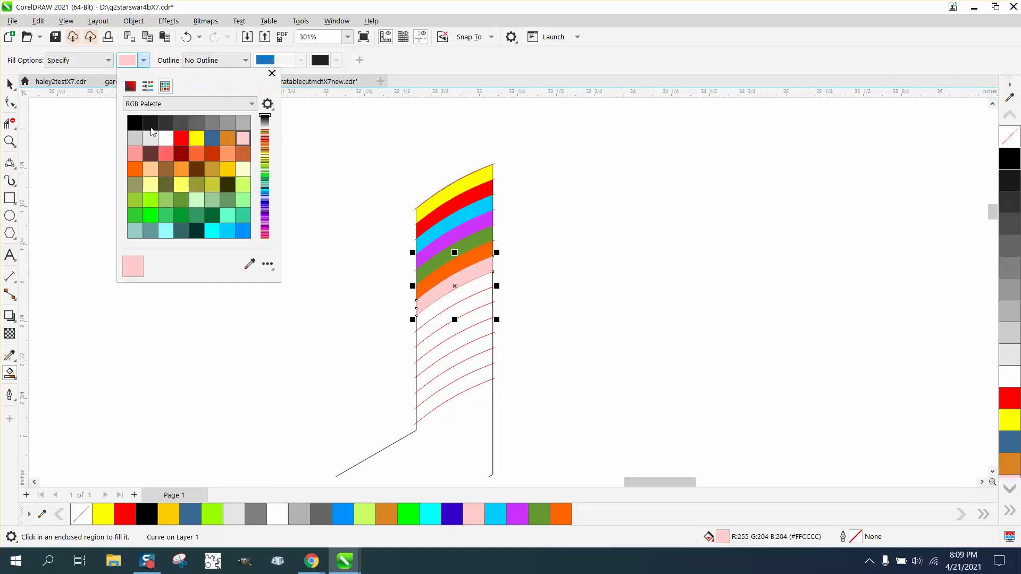
left_click(151, 215)
left_click(457, 299)
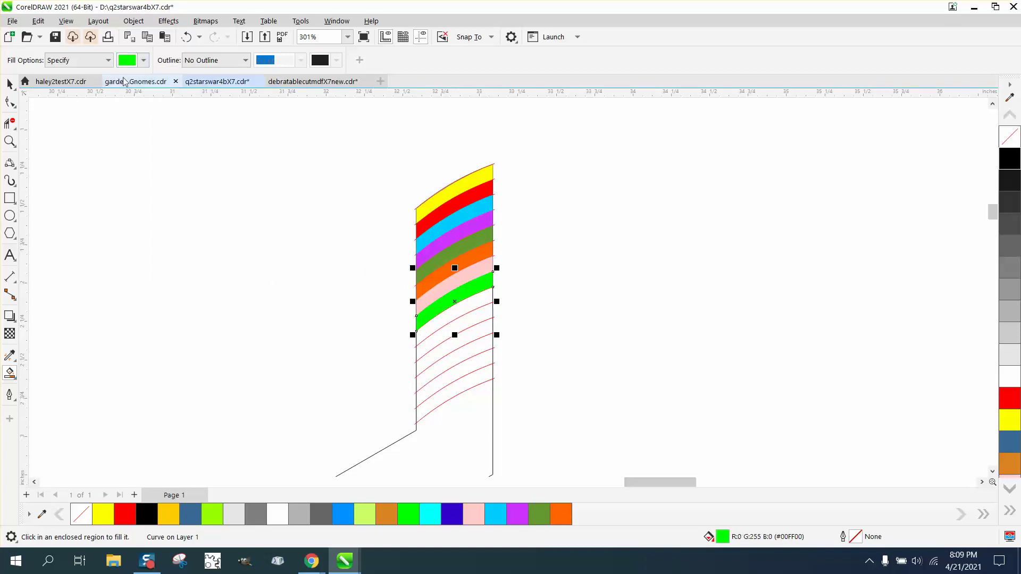
Fill the following strips yellow, light blue and lavender.
left_click(143, 60)
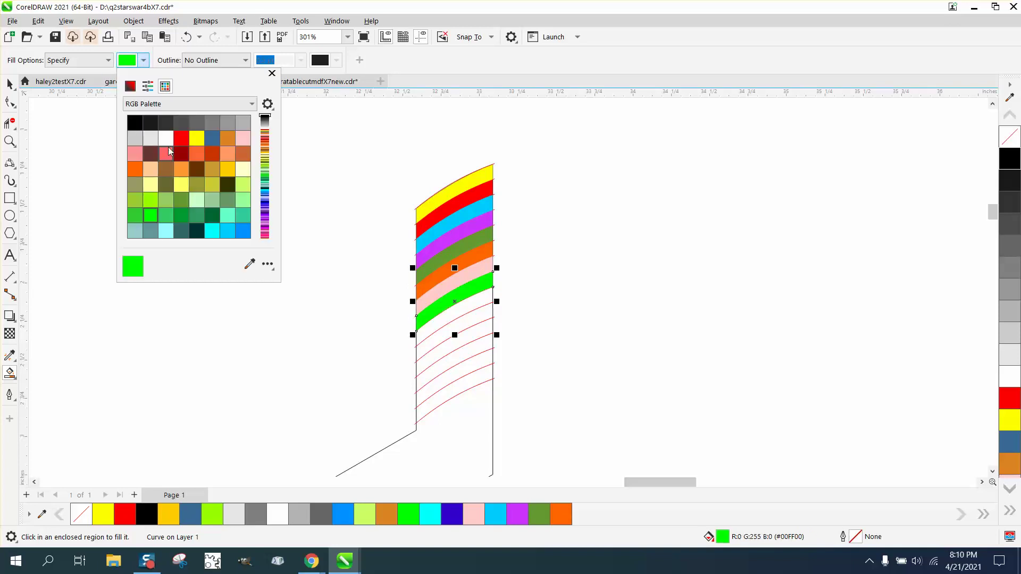
left_click(197, 138)
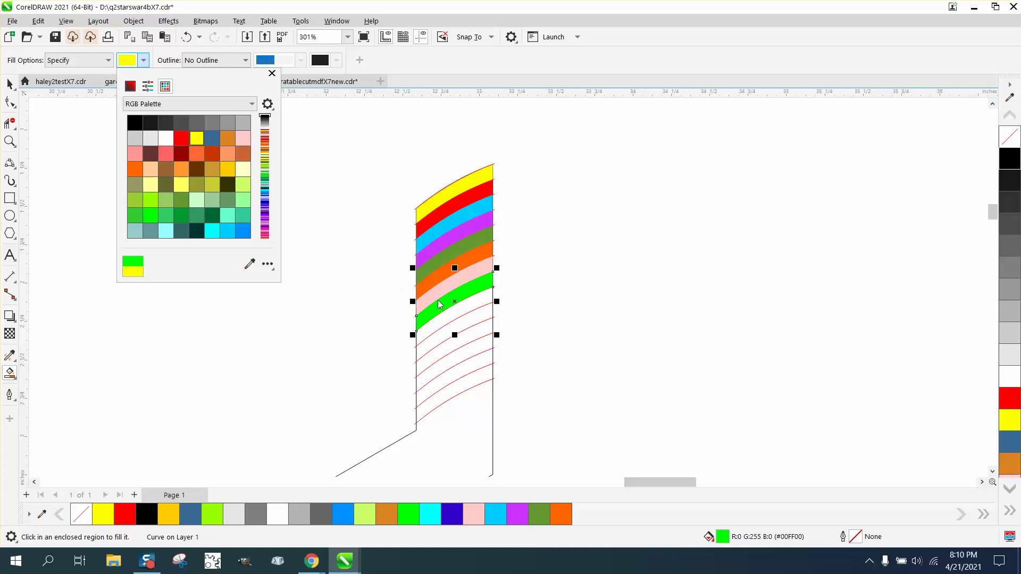
left_click(462, 309)
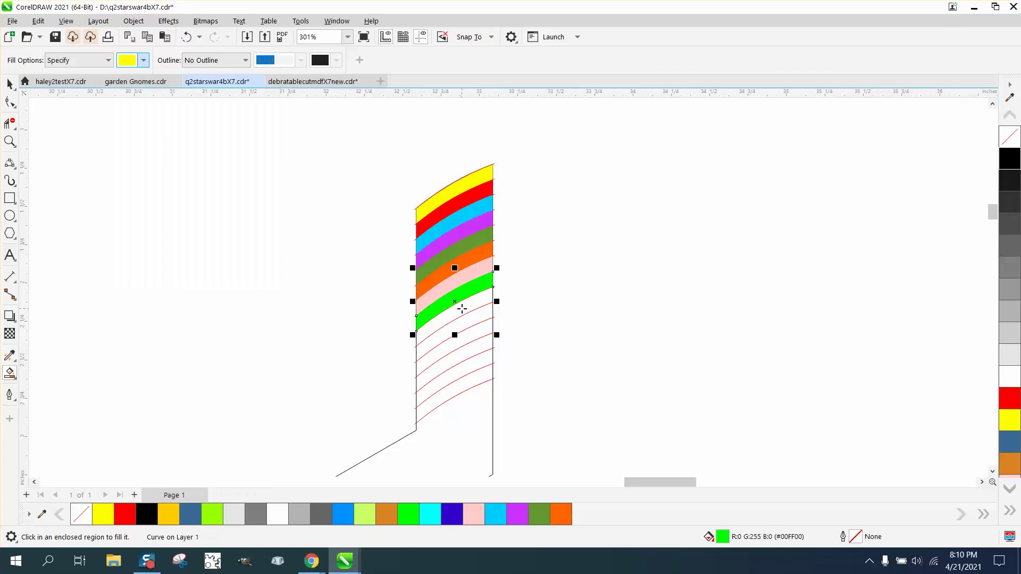
left_click(144, 60)
left_click(269, 180)
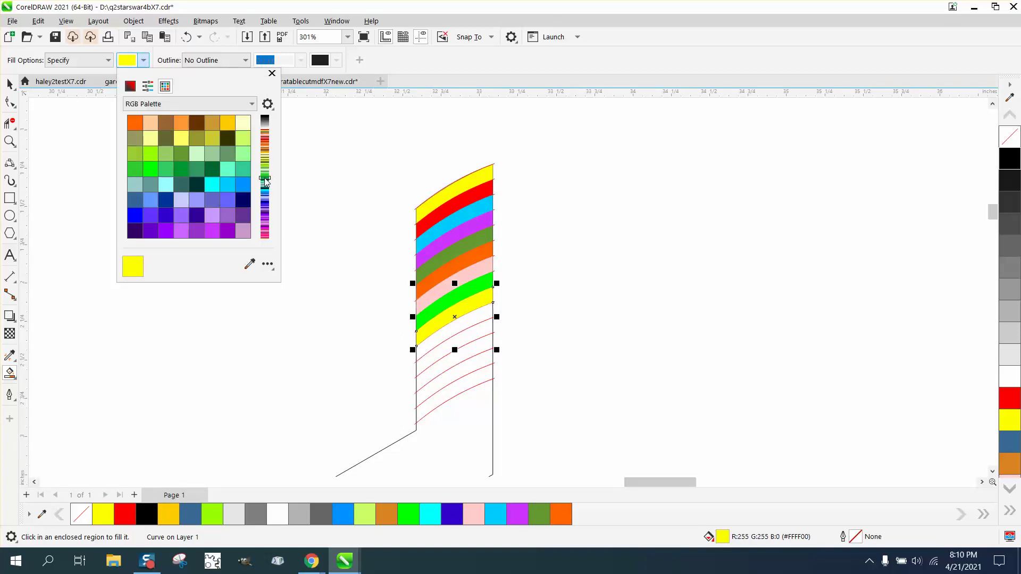
left_click(151, 200)
left_click(471, 325)
left_click(468, 320)
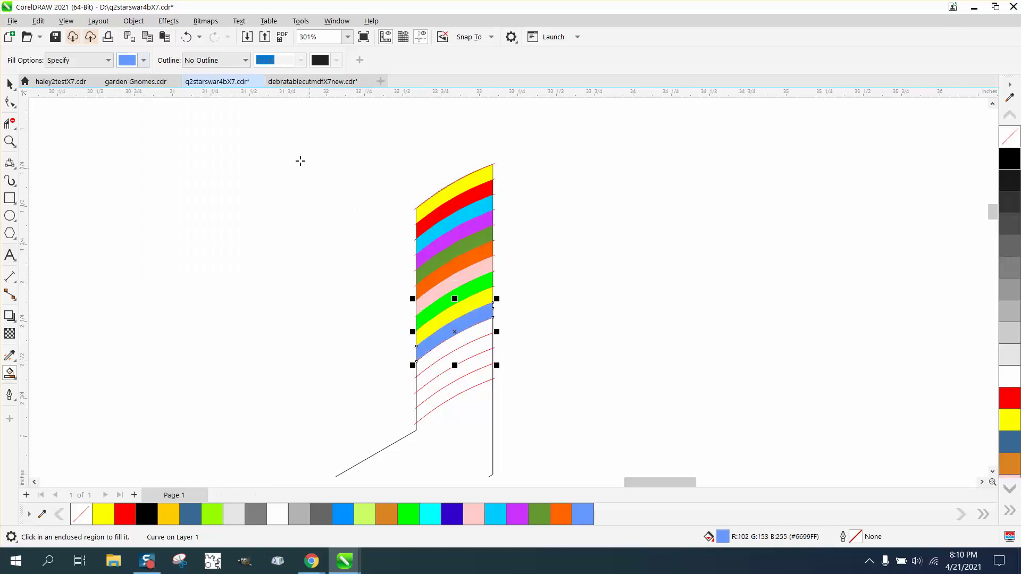
left_click(143, 60)
left_click(181, 230)
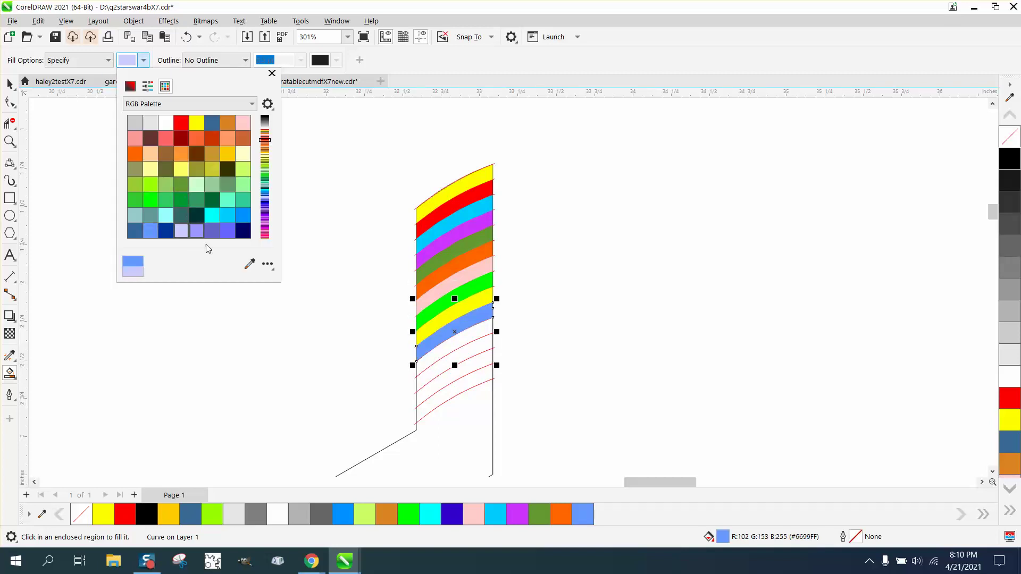
left_click(467, 339)
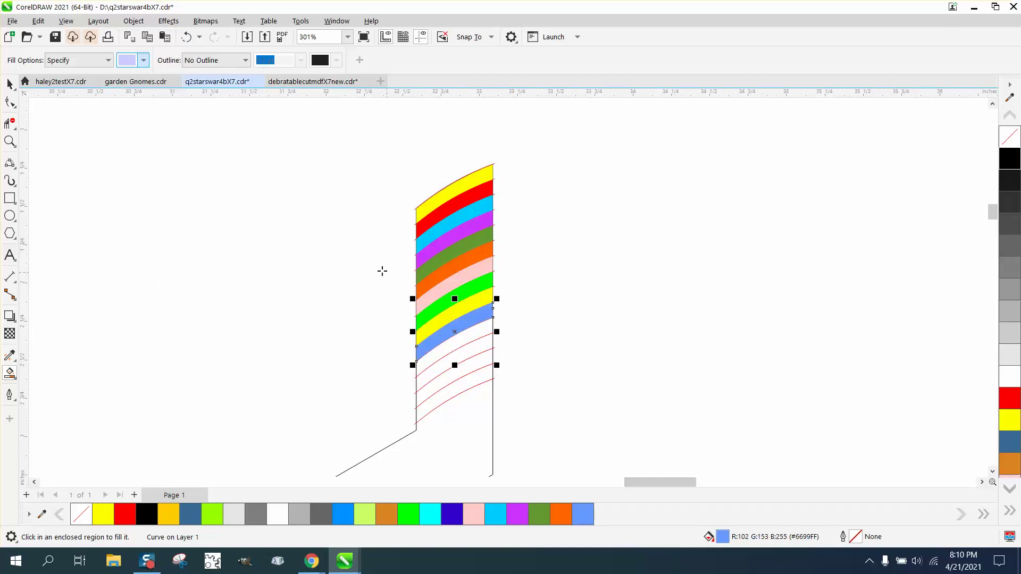
left_click(468, 334)
Fill the last strips pale pink, orange and, at the bottom, bright green.
left_click(144, 60)
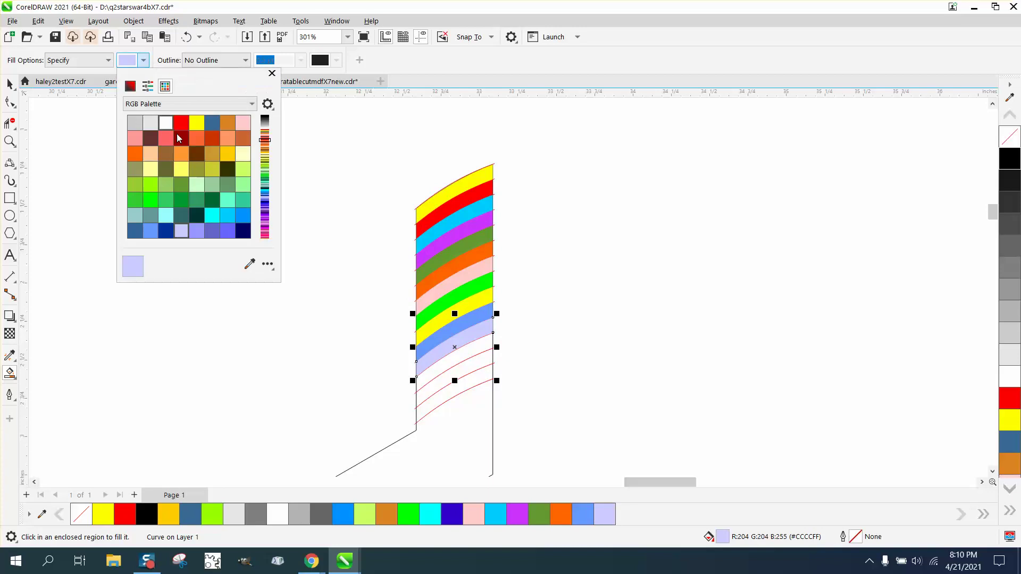
left_click(243, 123)
left_click(479, 350)
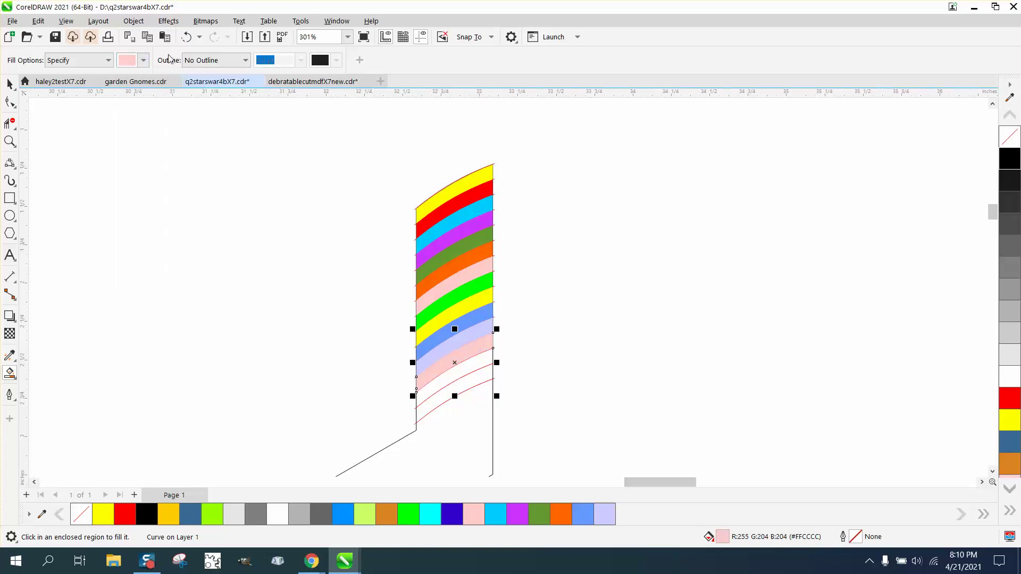
left_click(144, 60)
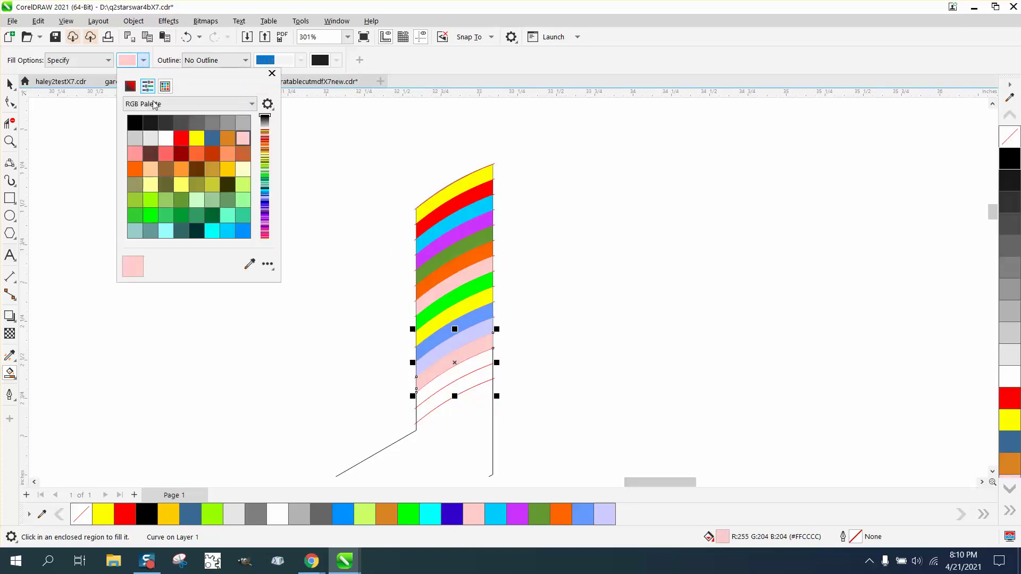
left_click(135, 168)
left_click(480, 365)
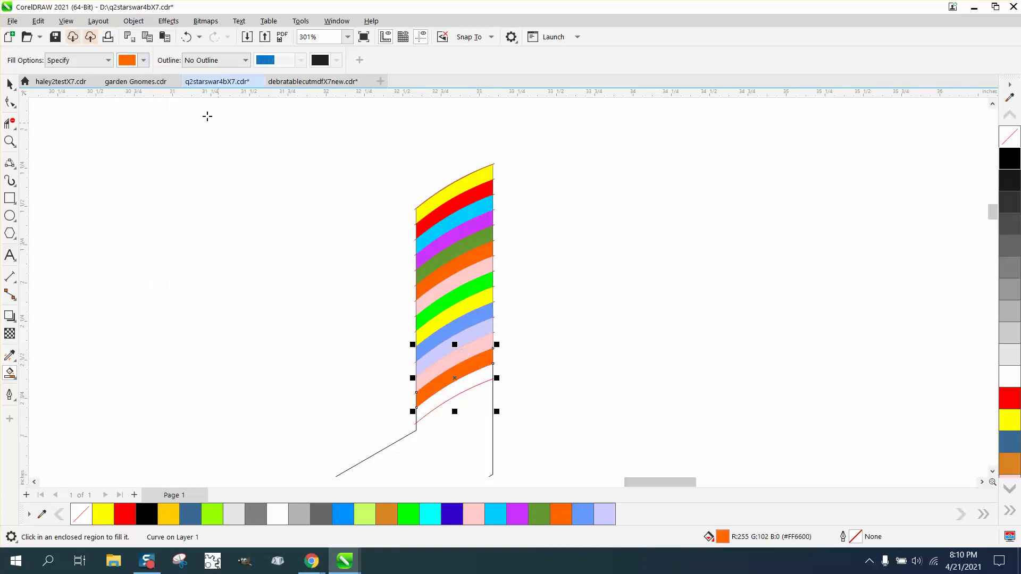
left_click(143, 61)
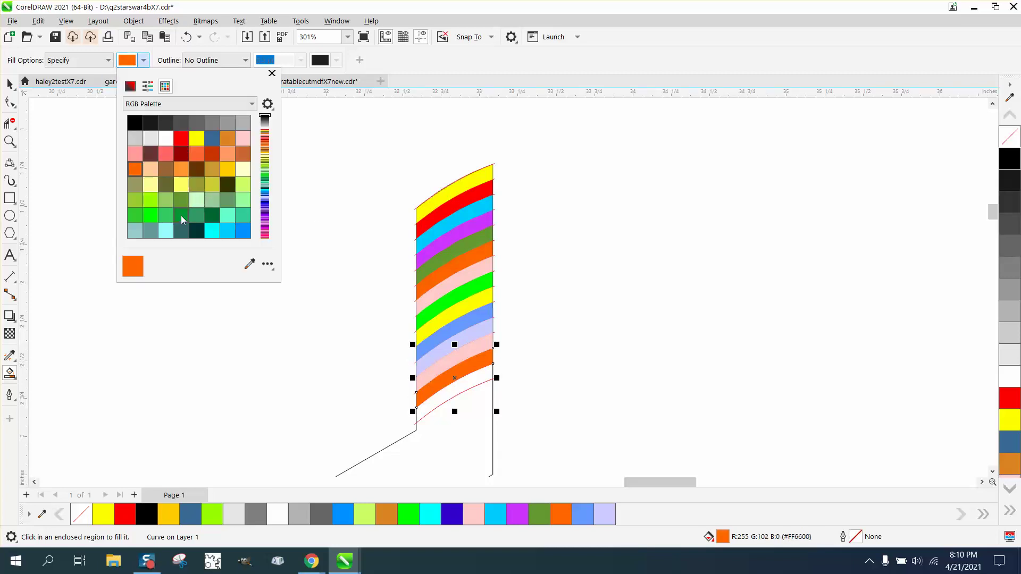
left_click(150, 215)
left_click(486, 378)
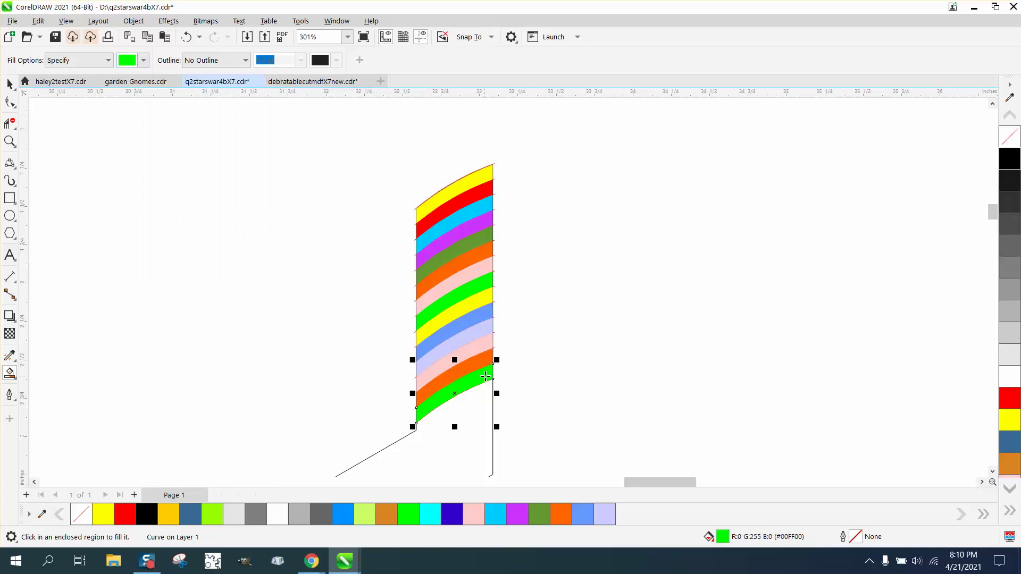
Select the whole striped arm and rotate it to 120°.
left_click(10, 84)
scroll(296, 126, "down", 3)
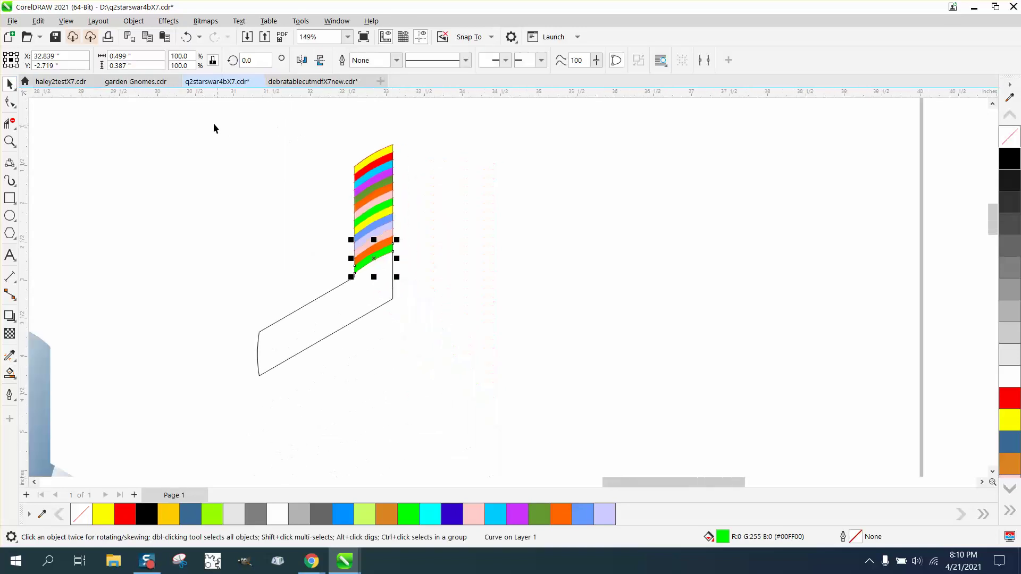
left_click_drag(210, 133, 525, 435)
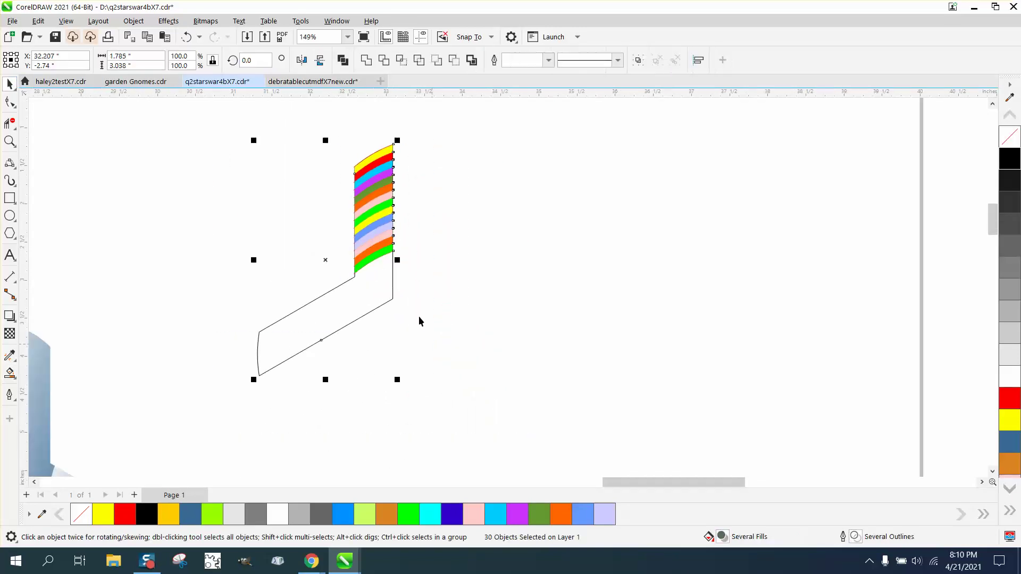
left_click(254, 58)
type("90")
key("Return")
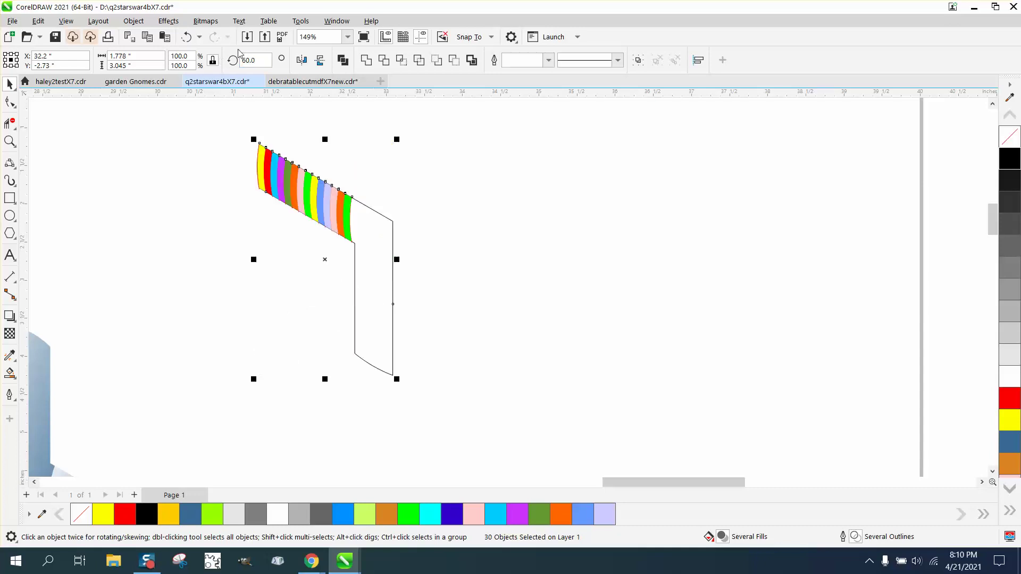
left_click(259, 59)
type("120")
key("Return")
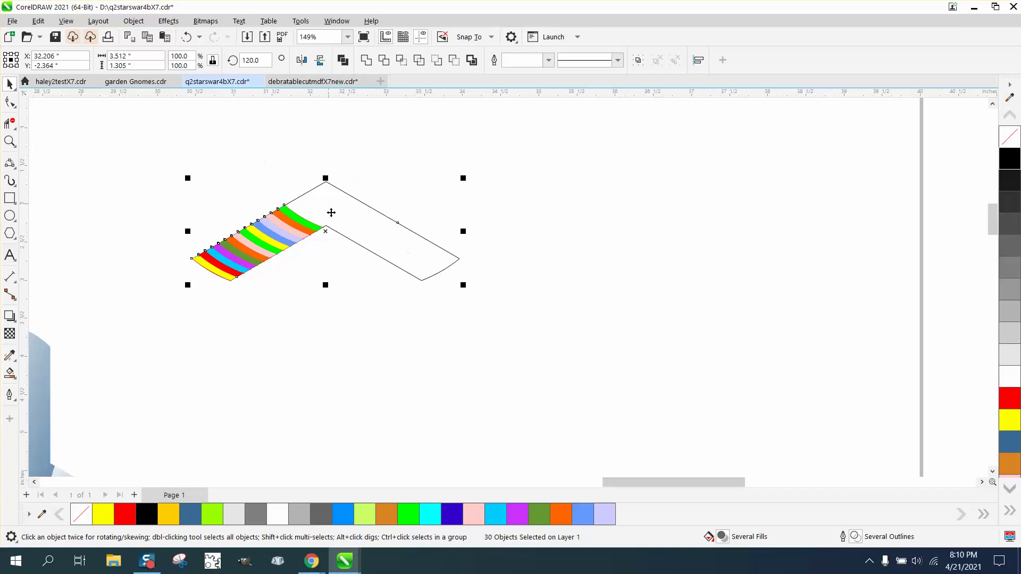
Mirror the rotated drawing horizontally to form the opposite striped arm.
left_click(10, 140)
left_click_drag(160, 150, 578, 372)
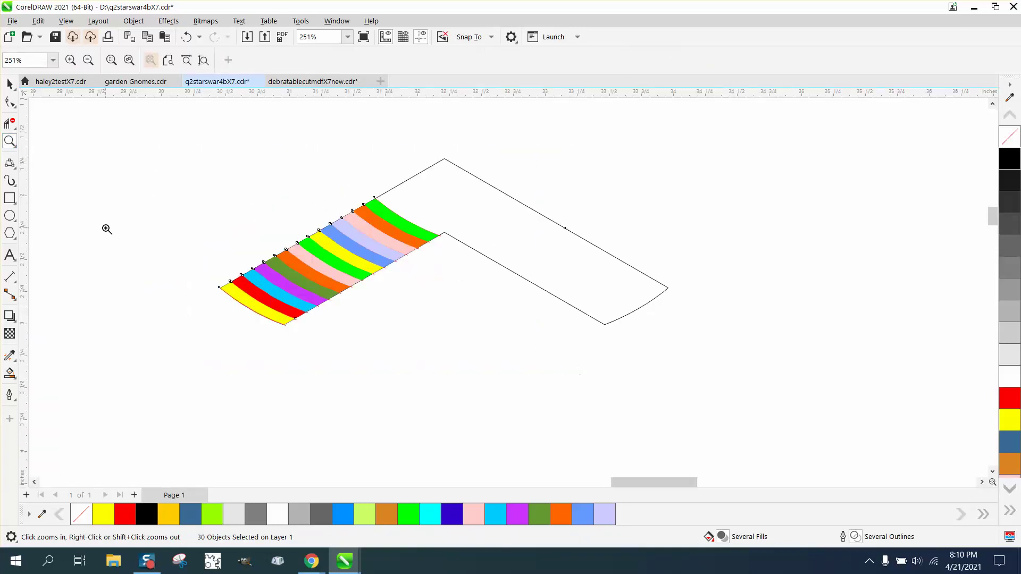
left_click(9, 85)
left_click_drag(220, 175, 799, 396)
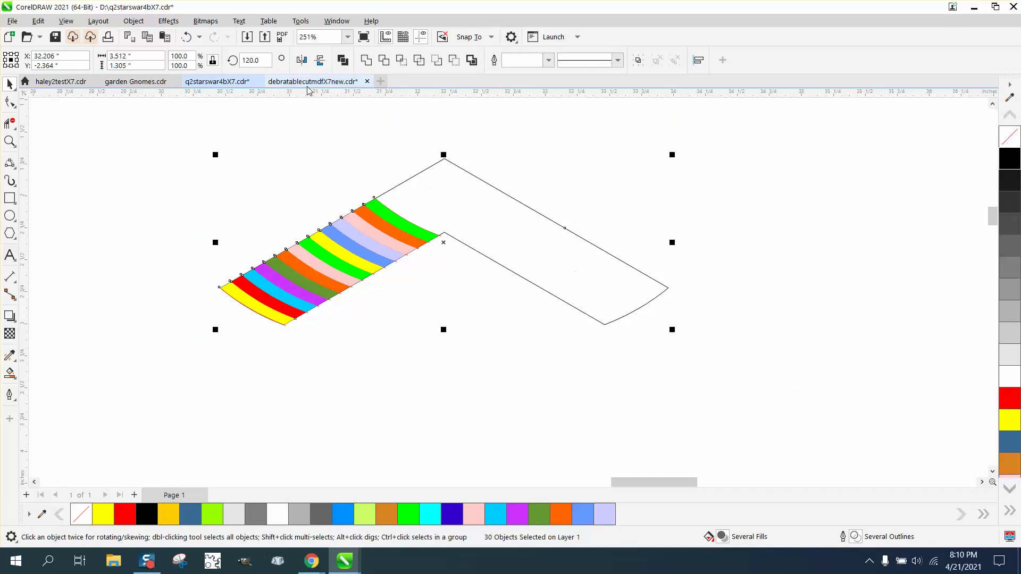
left_click(302, 62)
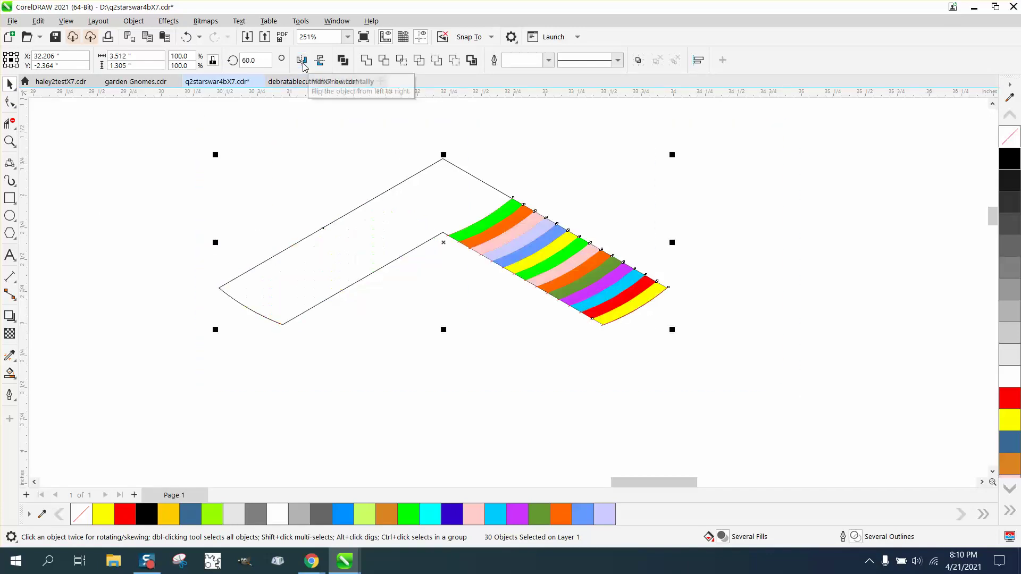
left_click(302, 62)
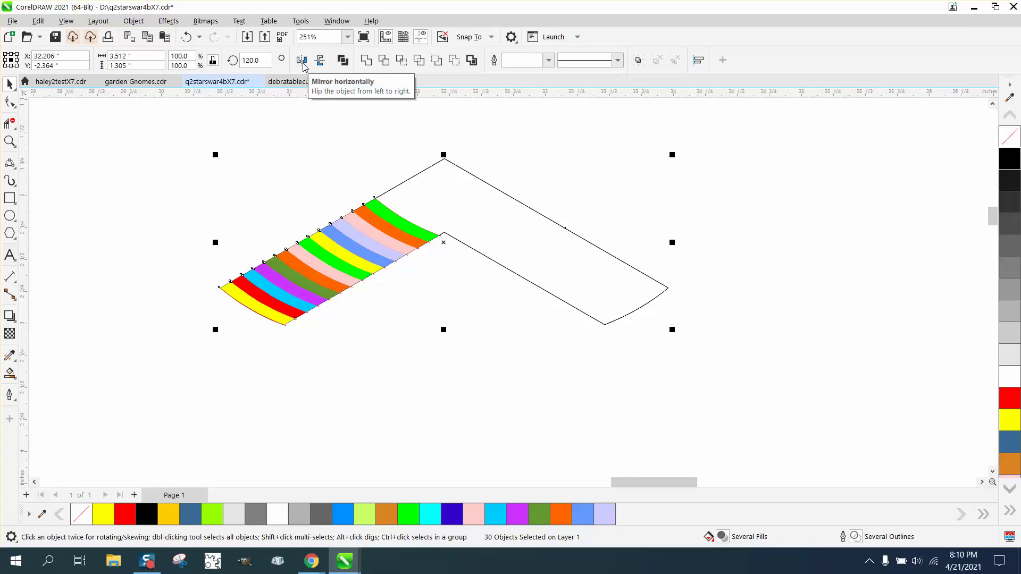
left_click(302, 63)
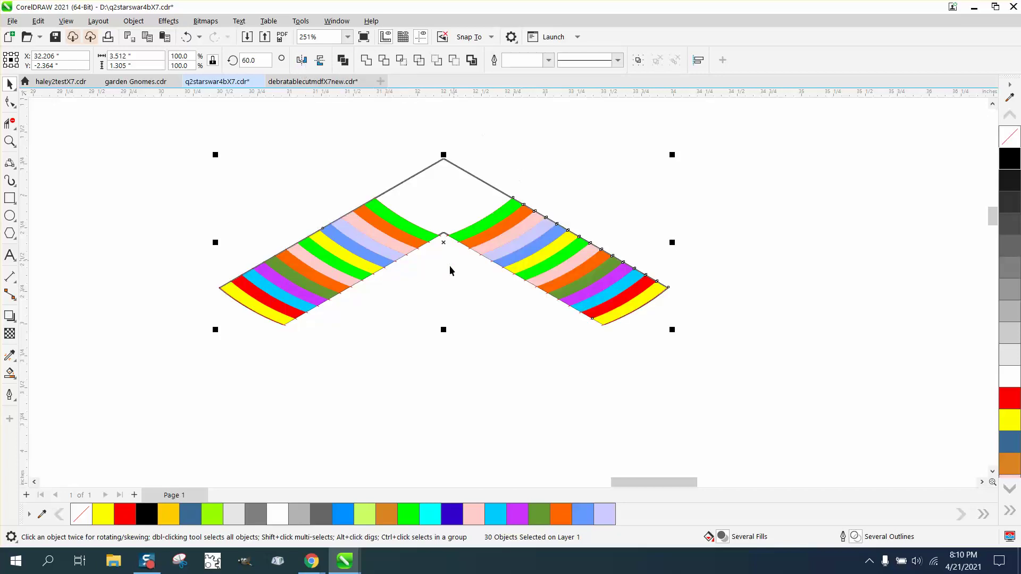
left_click(10, 373)
Fill the diamond at the chevron's peak with light yellow.
left_click(441, 198)
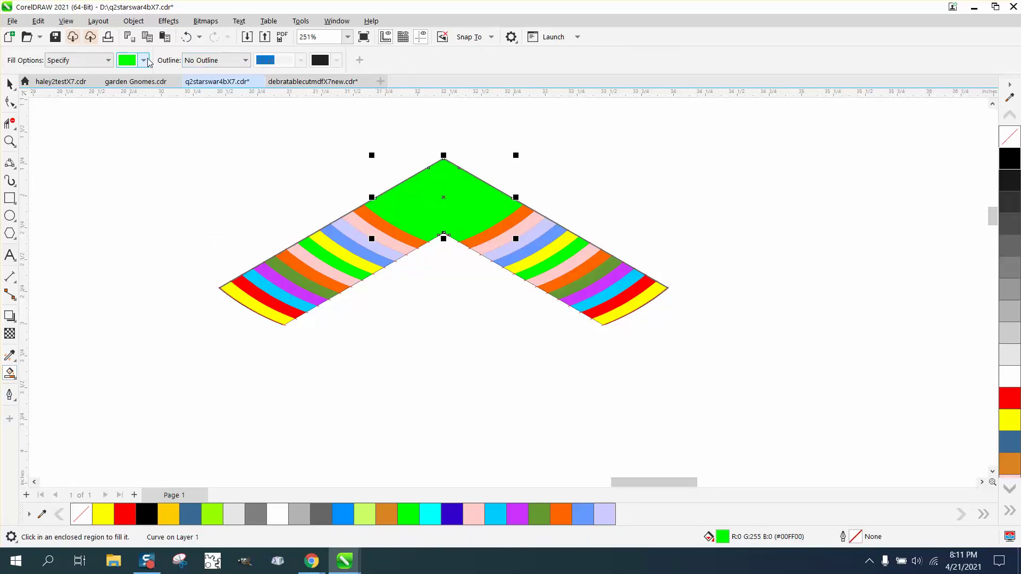
left_click(143, 60)
left_click(182, 185)
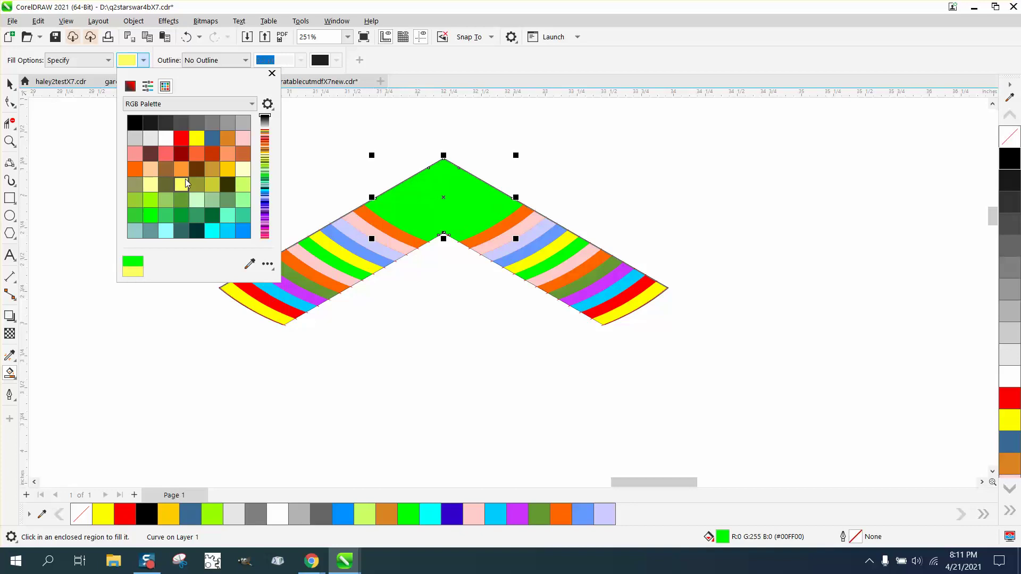
left_click(444, 199)
left_click(447, 194)
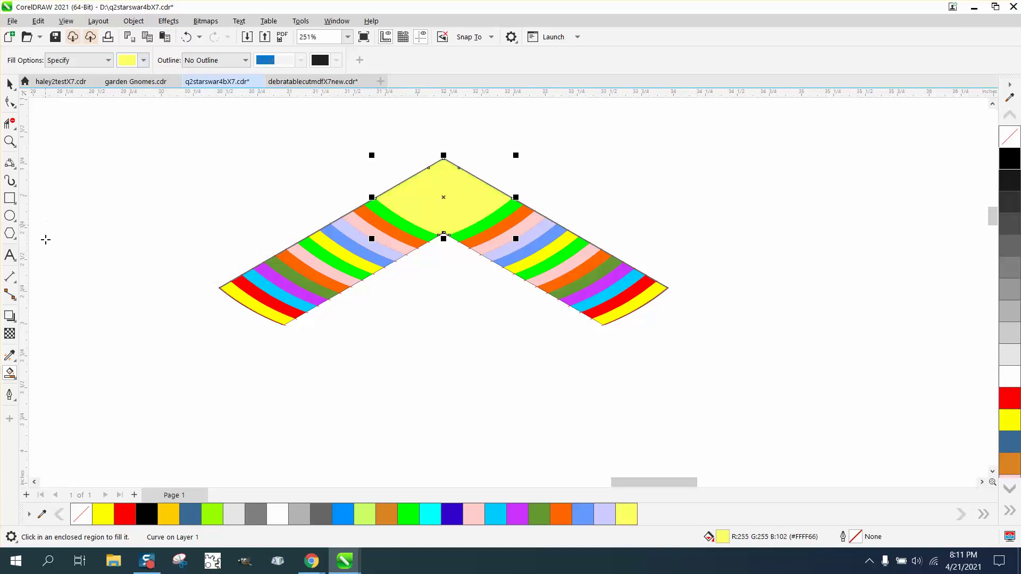
Give the peak diamond a linear fountain fill with red at its top end.
left_click(10, 374)
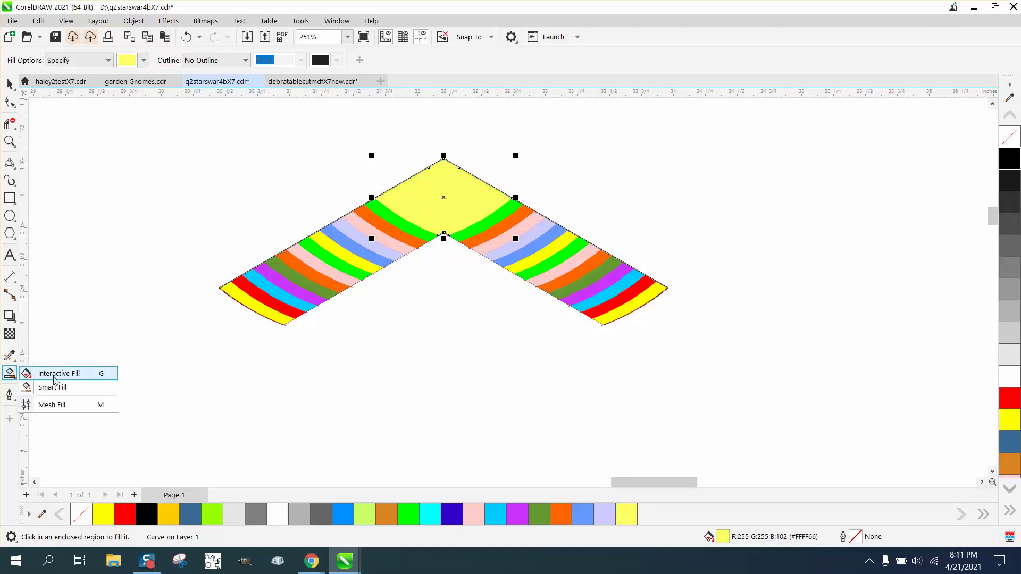
left_click(31, 370)
left_click_drag(445, 224, 444, 152)
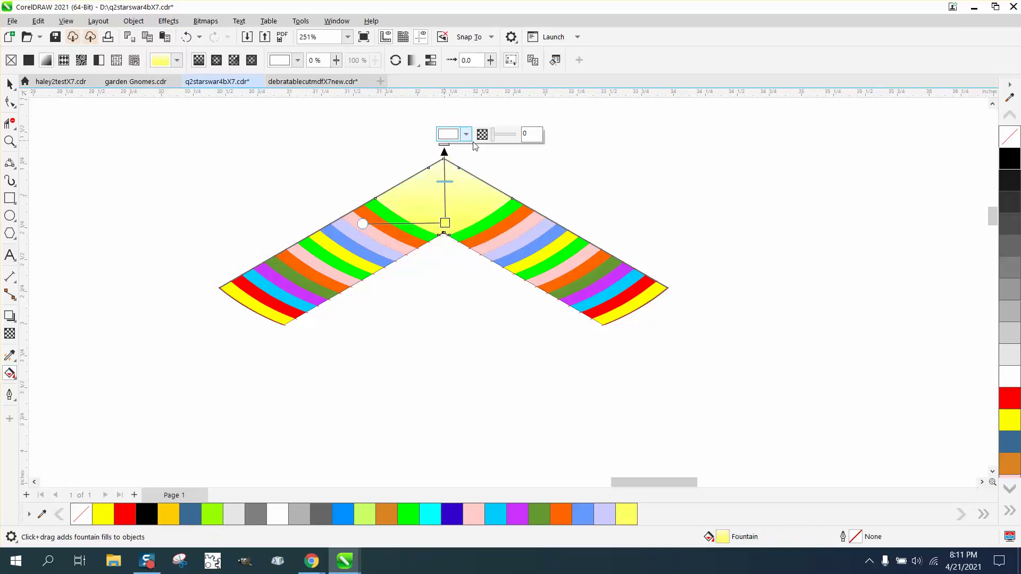
left_click_drag(1009, 397, 574, 192)
left_click_drag(442, 150, 444, 152)
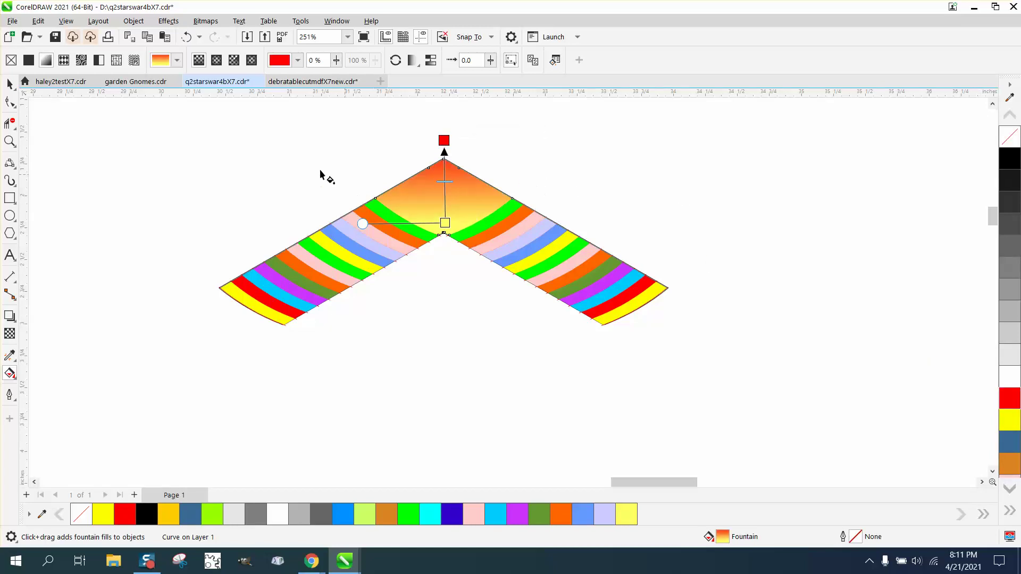
left_click(10, 84)
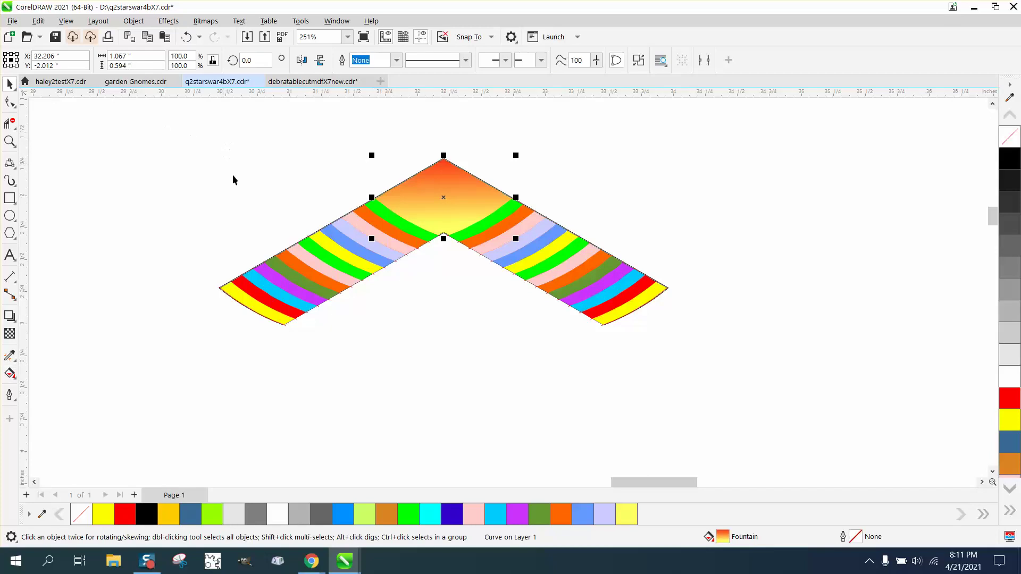
Select the large hairline outline shape beneath the bands and nudge it down three times.
left_click(286, 322)
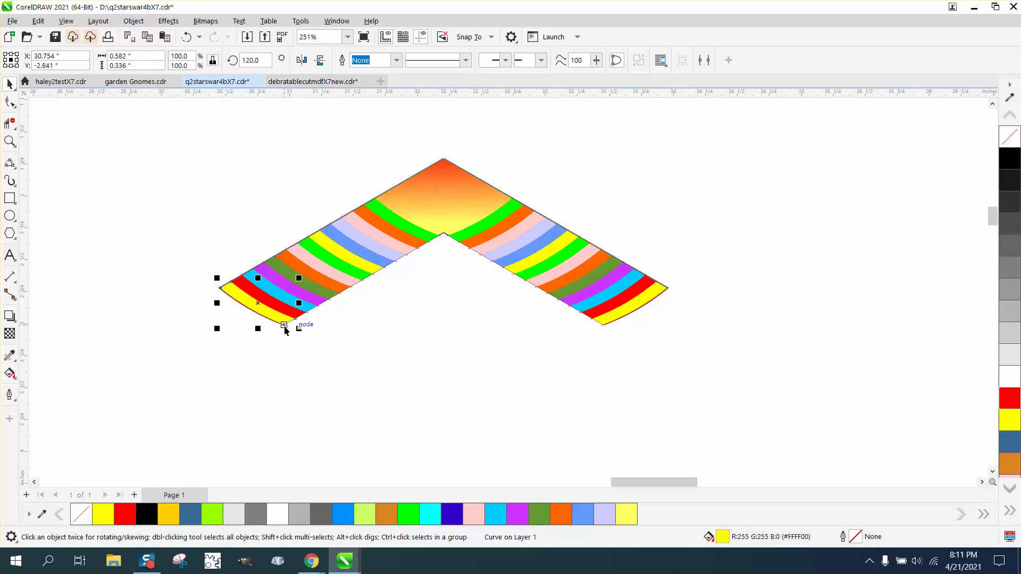
key("Delete")
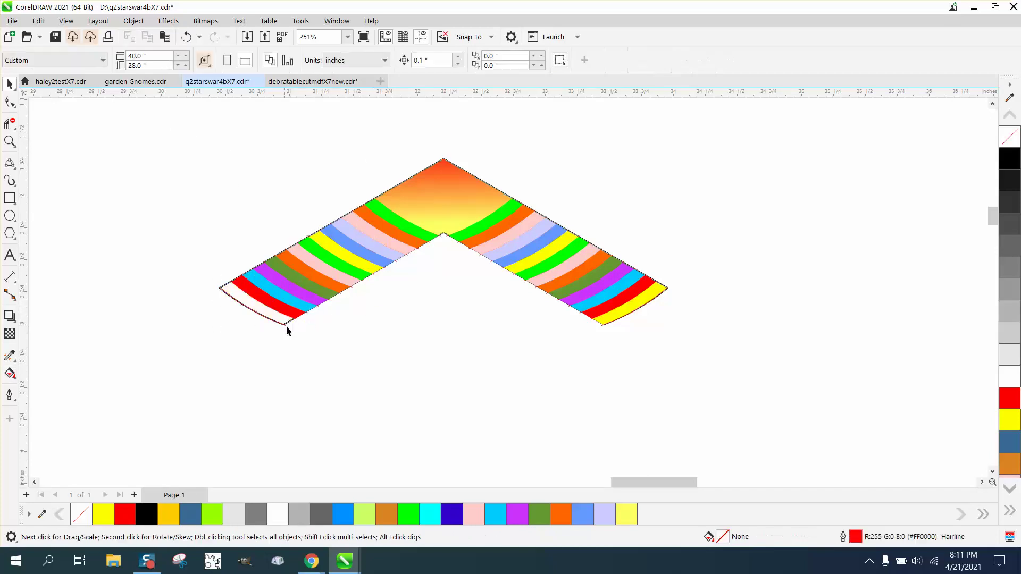
left_click(186, 38)
left_click(228, 180)
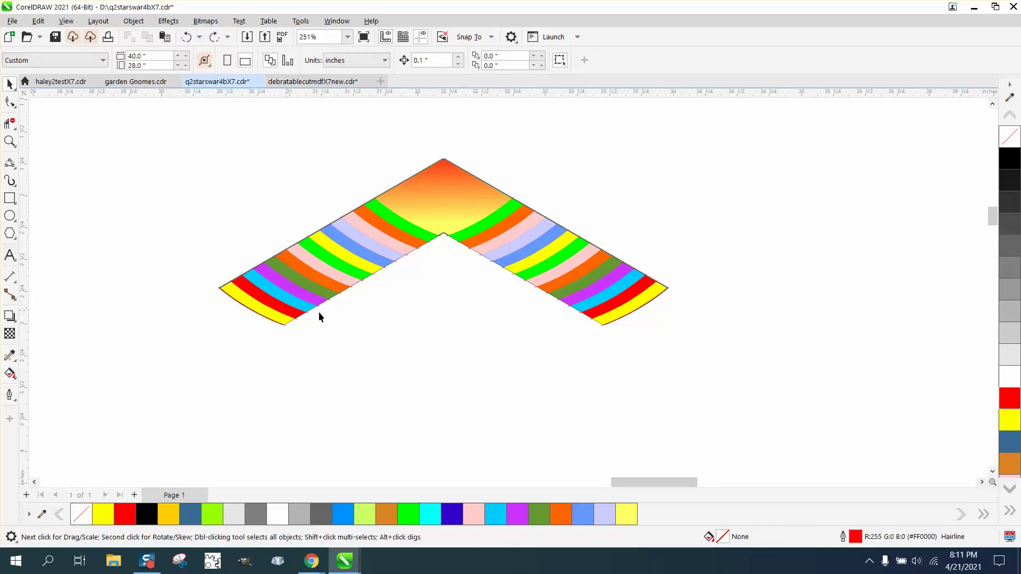
left_click(609, 255)
left_click(588, 245)
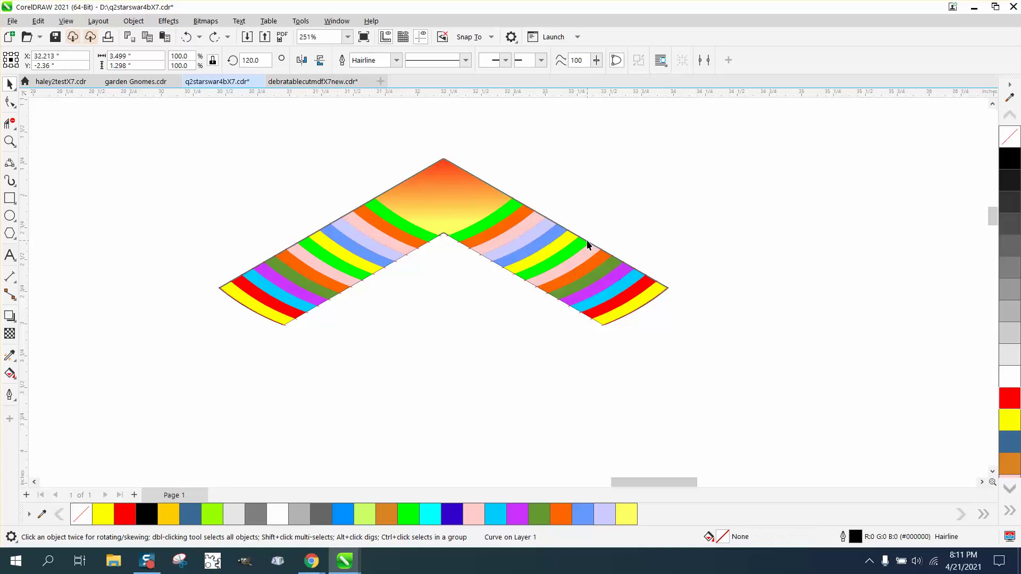
key("Down")
key("Down")
key("Down")
key("Down")
key("Down")
key("Down")
key("Down")
key("Down")
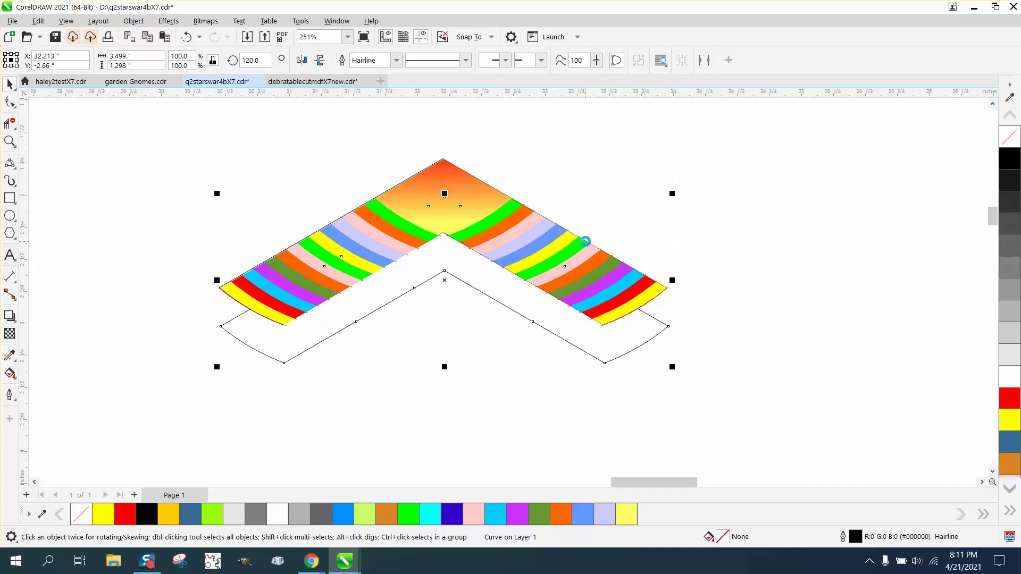
key("Down")
key("Down")
key("Down")
key("Down")
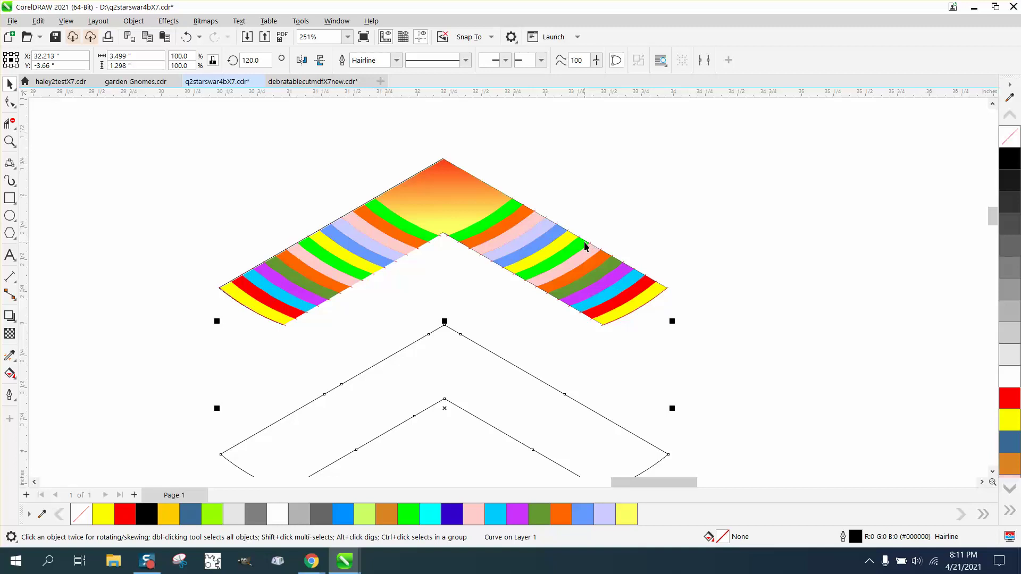
key("Down")
key("Down")
key("Down")
scroll(518, 215, "down", 1)
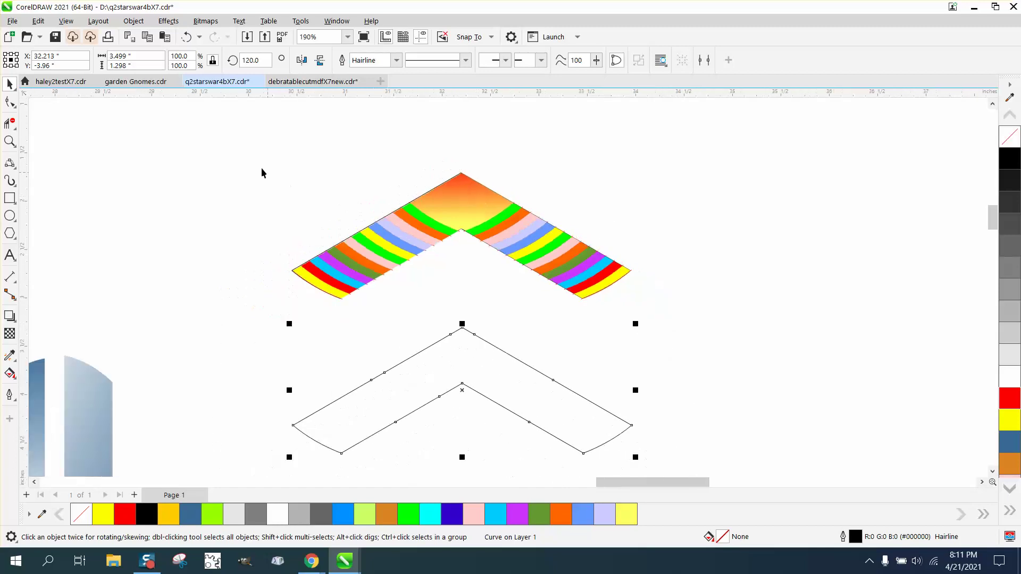
Select all the rainbow chevron's stripes and set them to no outline.
left_click_drag(242, 143, 659, 336)
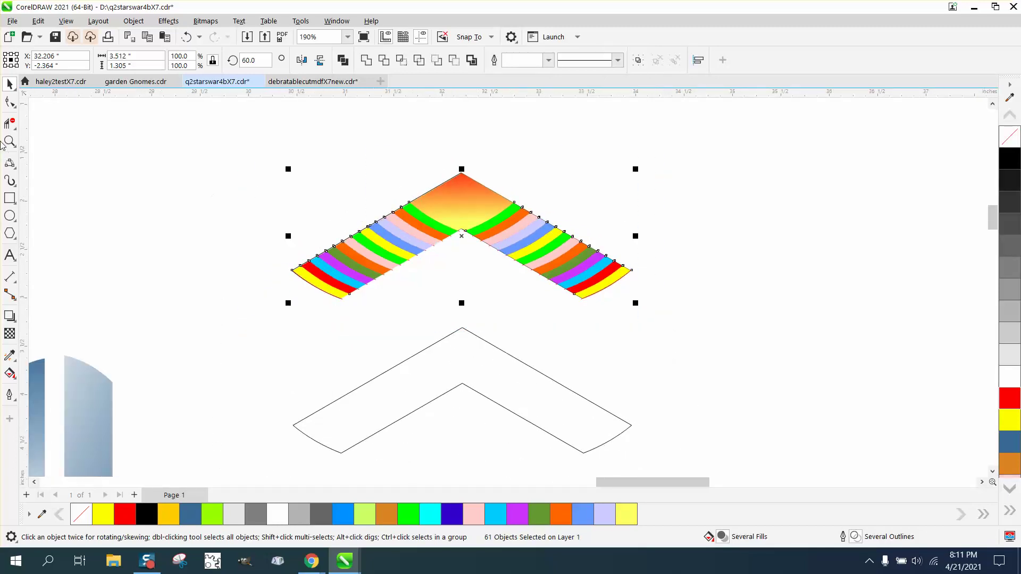
left_click(10, 142)
left_click_drag(509, 189, 641, 287)
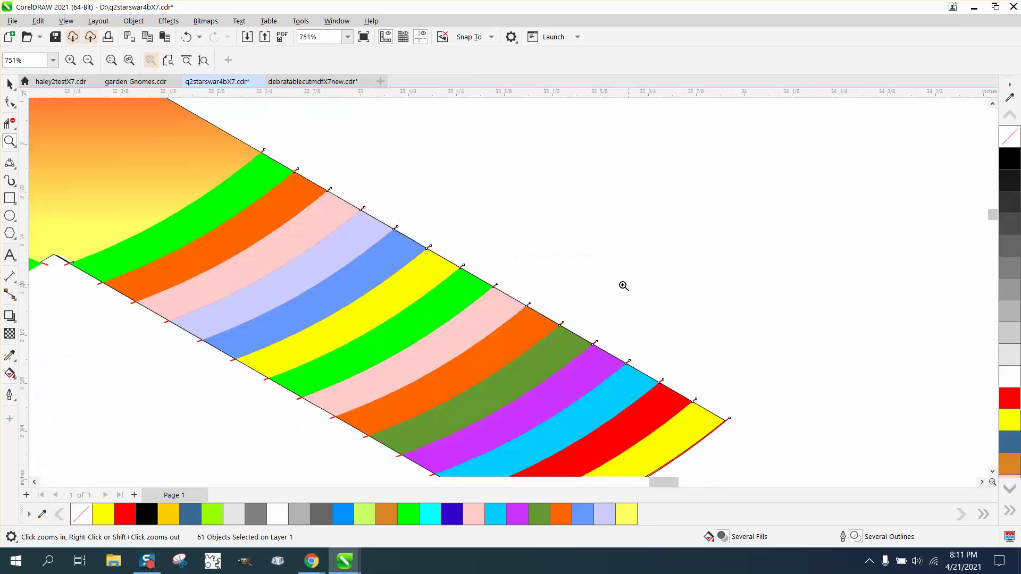
scroll(393, 248, "down", 5)
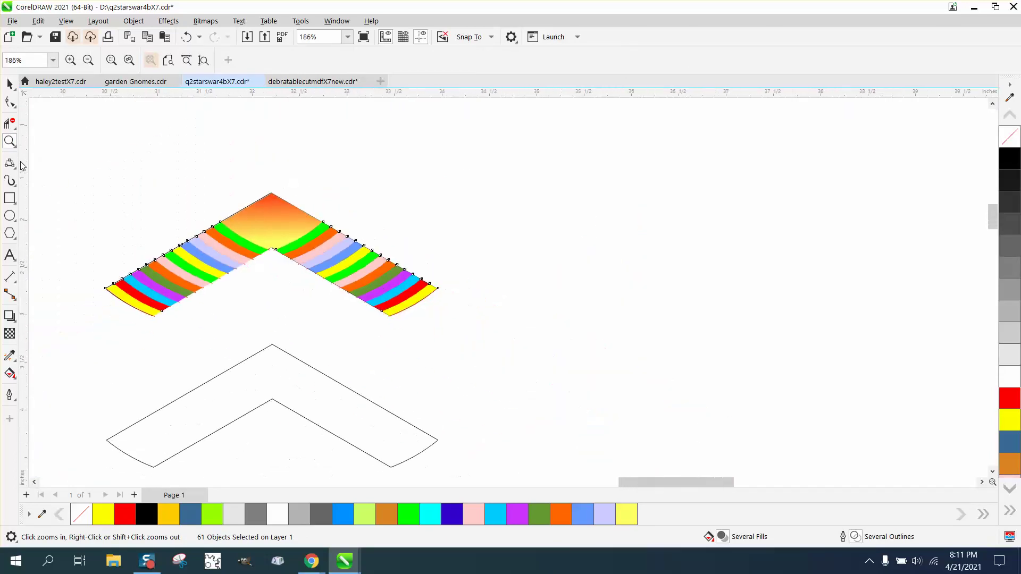
left_click(10, 84)
left_click_drag(44, 155, 532, 357)
right_click(1009, 137)
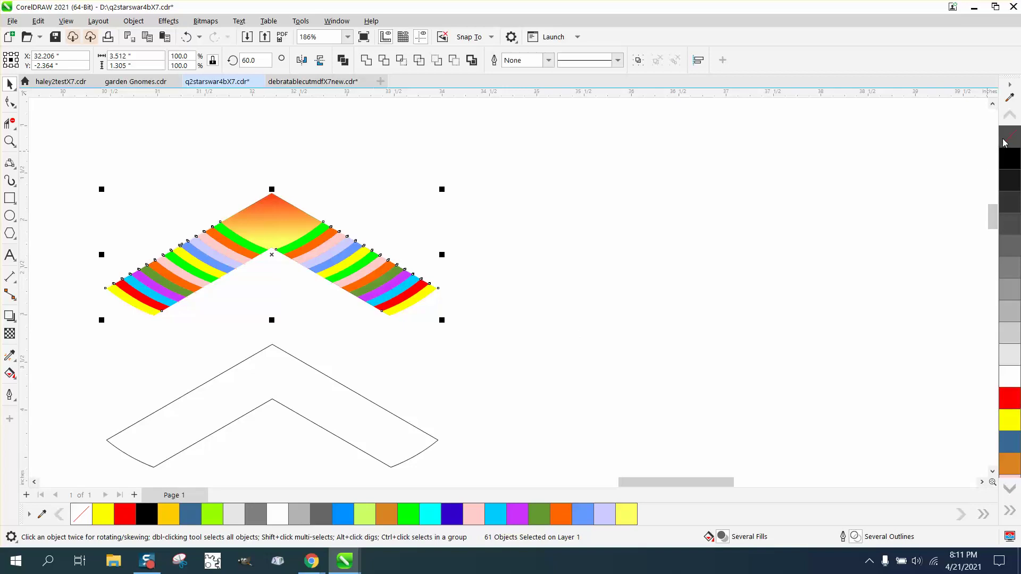
Nudge the chevron outline off to the right, away from the striped bands.
left_click(381, 409)
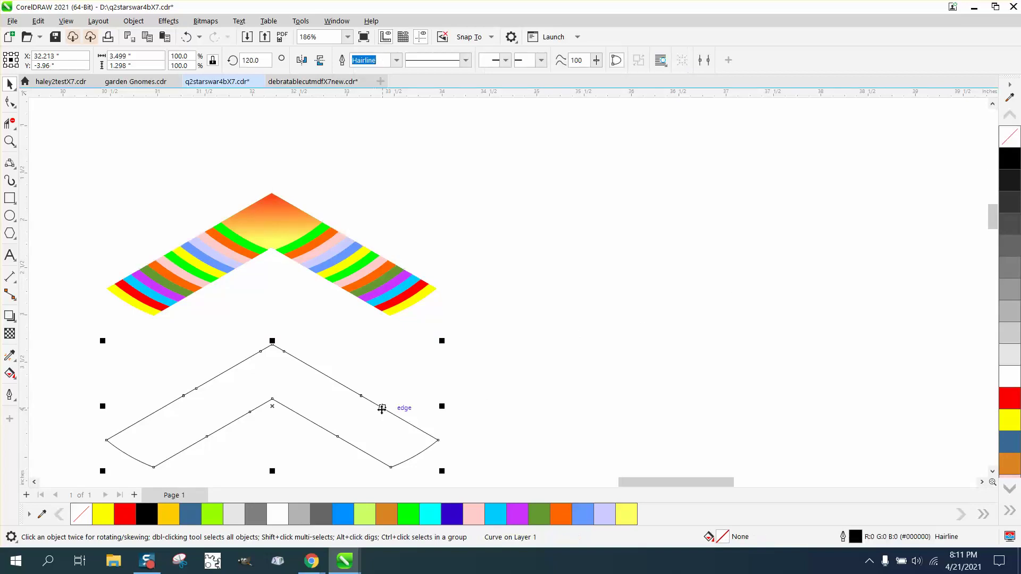
key("Up")
key("Up")
key("Up")
key("Up")
key("Up")
key("Up")
key("Up")
key("Up")
key("Up")
key("Up")
key("Up")
key("Up")
key("Up")
key("Up")
key("Up")
key("Up")
key("Up")
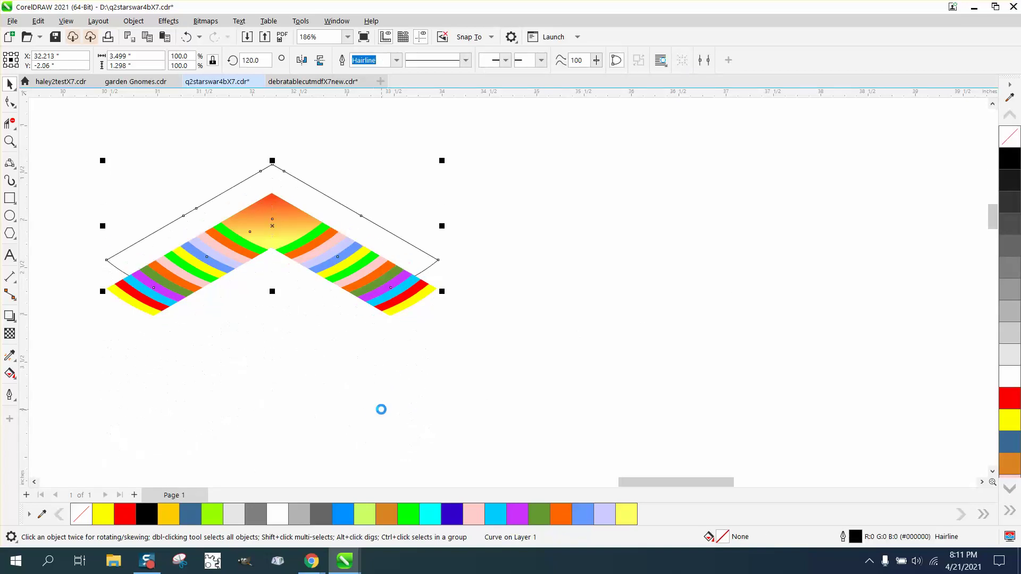
key("Down")
key("Down")
key("Right")
key("Right")
key("Right")
key("Right")
key("Right")
key("Right")
key("Right")
key("Right")
key("Right")
key("Right")
key("Right")
key("Right")
key("Right")
key("Right")
key("Right")
key("Right")
key("Right")
key("Right")
key("Right")
key("Right")
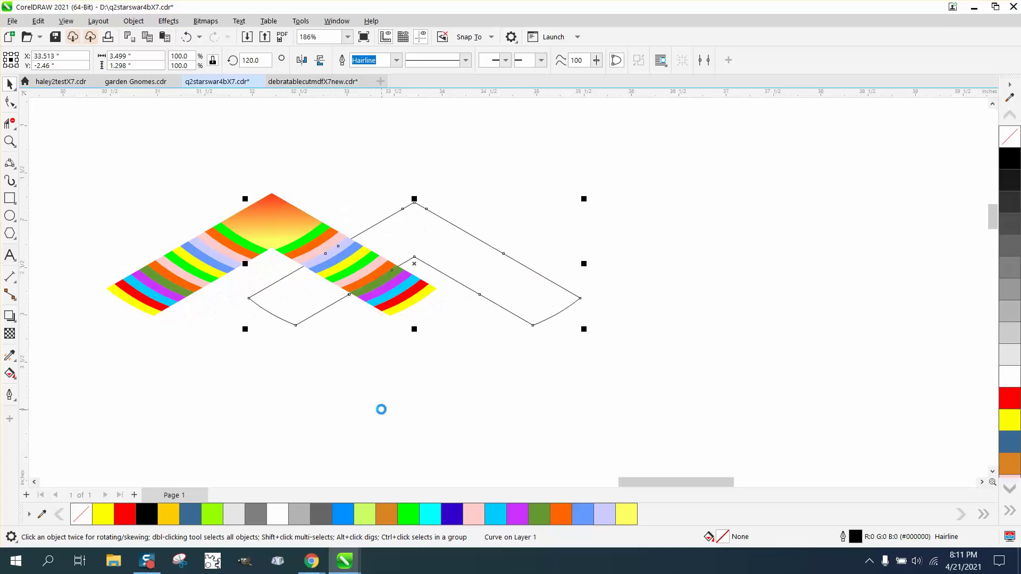
key("Right")
key("Right")
key("Right")
key("Right")
key("Right")
key("Right")
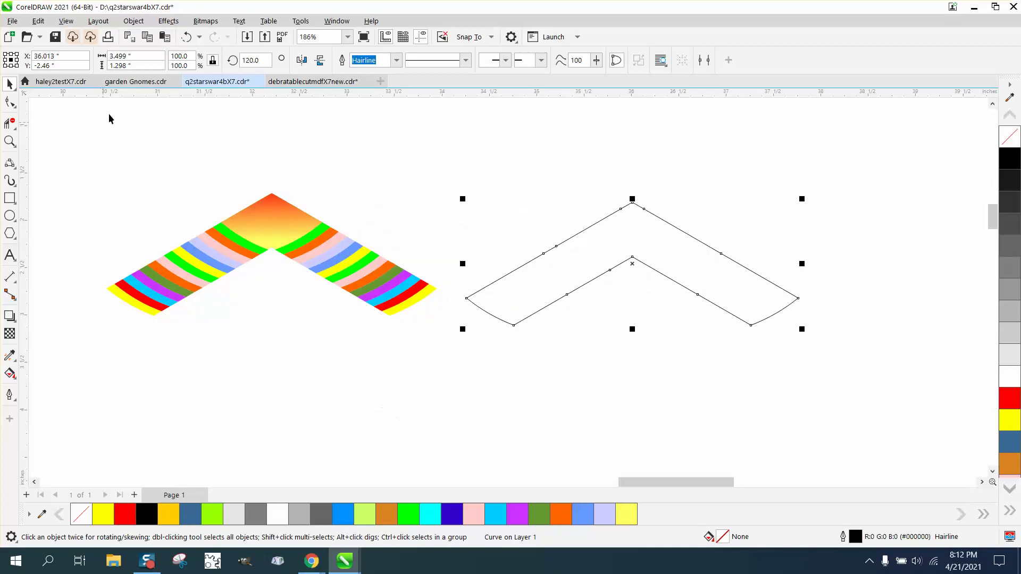
Add an outside contour to the chevron outline and break the contour apart.
left_click(168, 21)
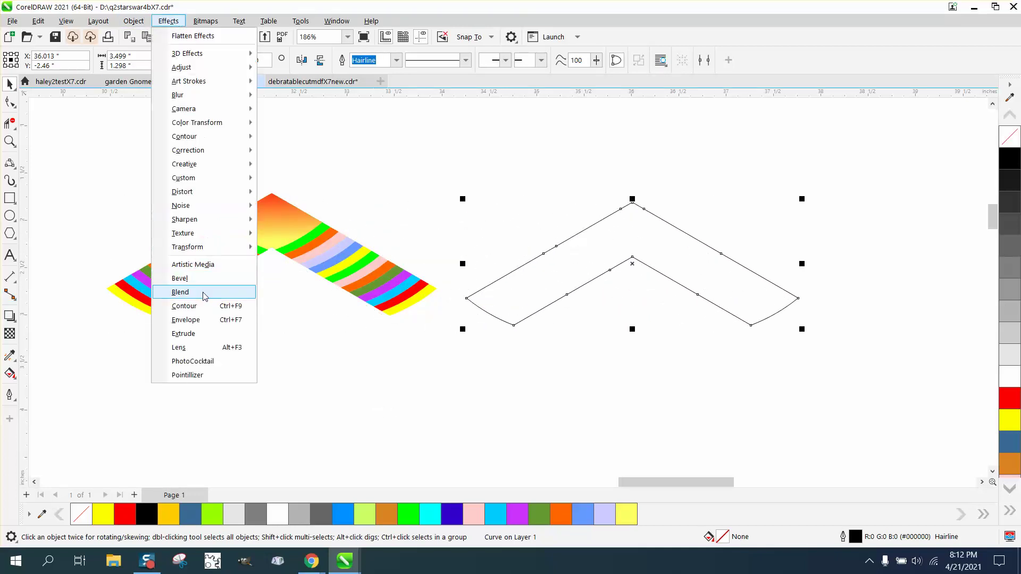
left_click(184, 305)
left_click(892, 412)
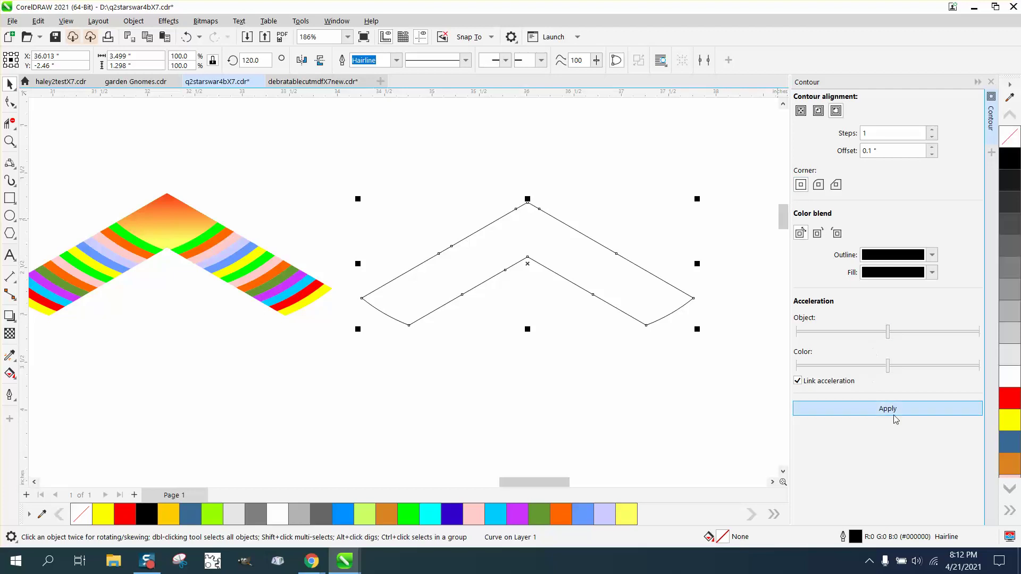
left_click(134, 21)
left_click(169, 308)
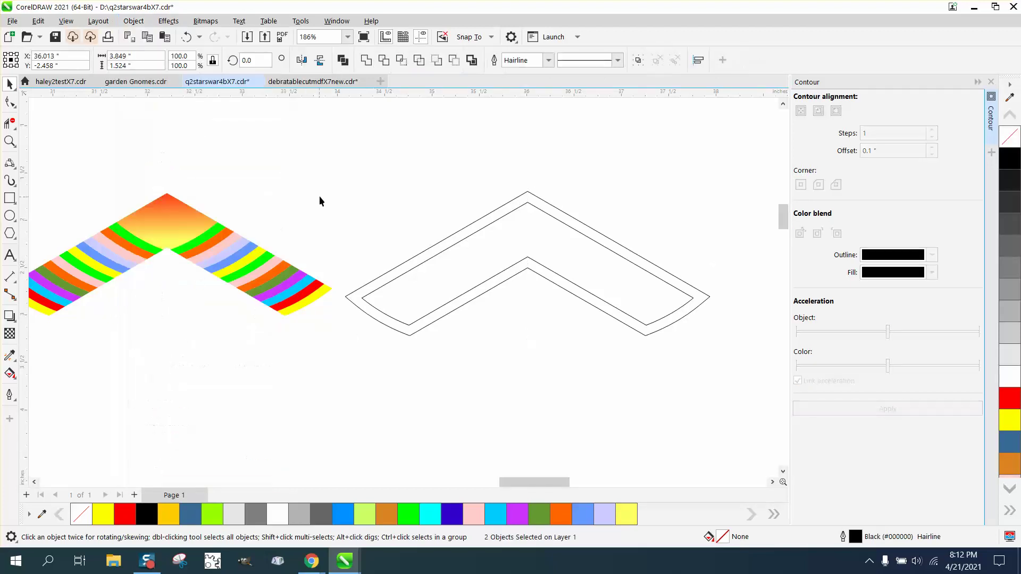
Align both chevron outlines over the stripes, then select the whole striped chevron.
left_click_drag(672, 369, 730, 385)
key("Left")
key("Left")
key("Left")
key("Left")
key("Left")
key("Left")
key("Left")
key("Left")
key("Left")
key("Left")
key("Left")
key("Left")
key("Left")
key("Left")
key("Left")
key("Left")
key("Left")
key("Left")
key("Left")
key("Left")
key("Left")
key("Left")
key("Left")
key("Left")
key("Left")
key("Left")
key("Left")
key("Left")
key("Left")
key("Left")
key("Left")
key("Left")
key("Left")
key("Left")
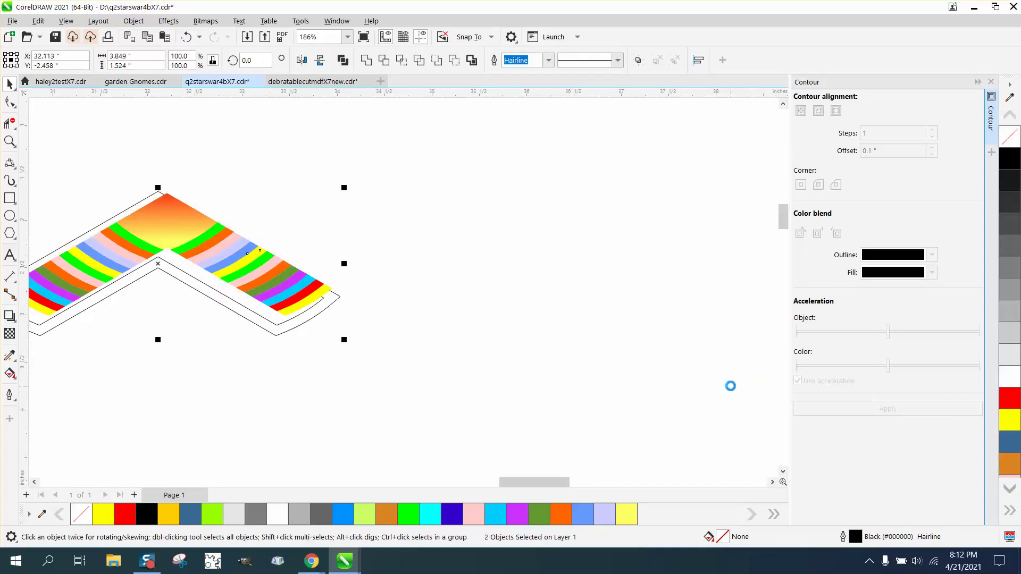
key("Down")
key("Up")
key("Up")
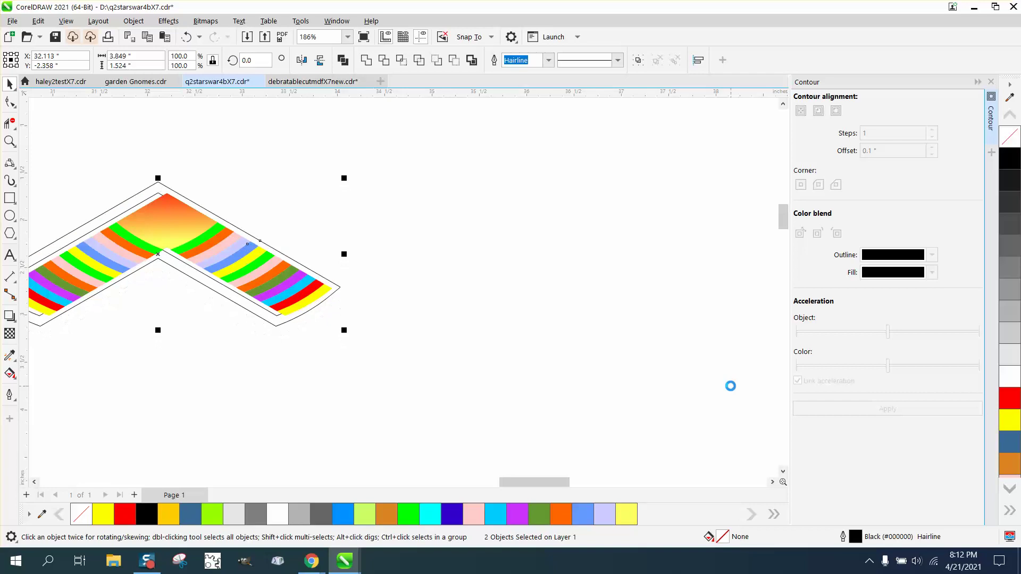
key("Right")
scroll(665, 367, "down", 2)
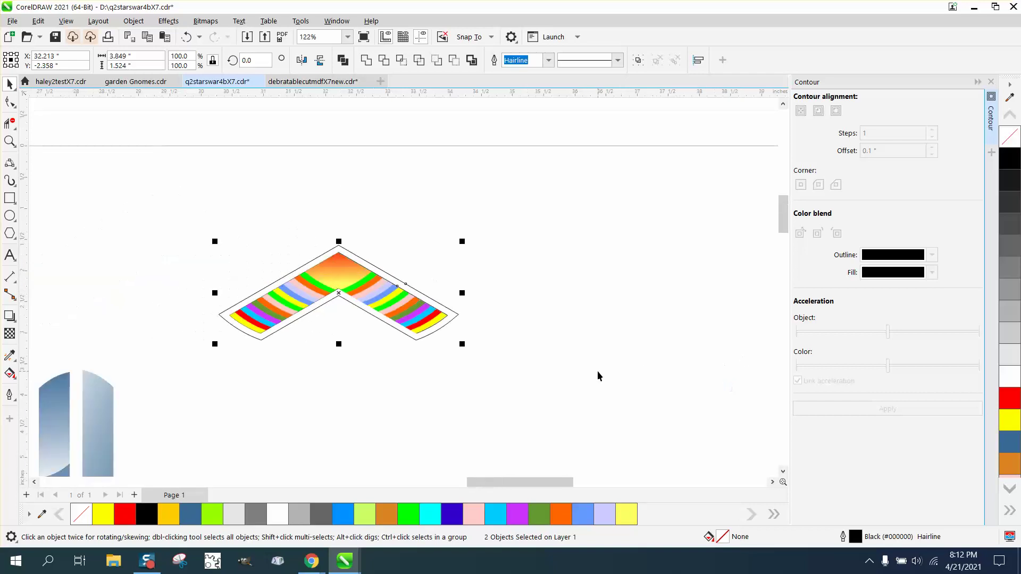
left_click_drag(174, 212, 537, 404)
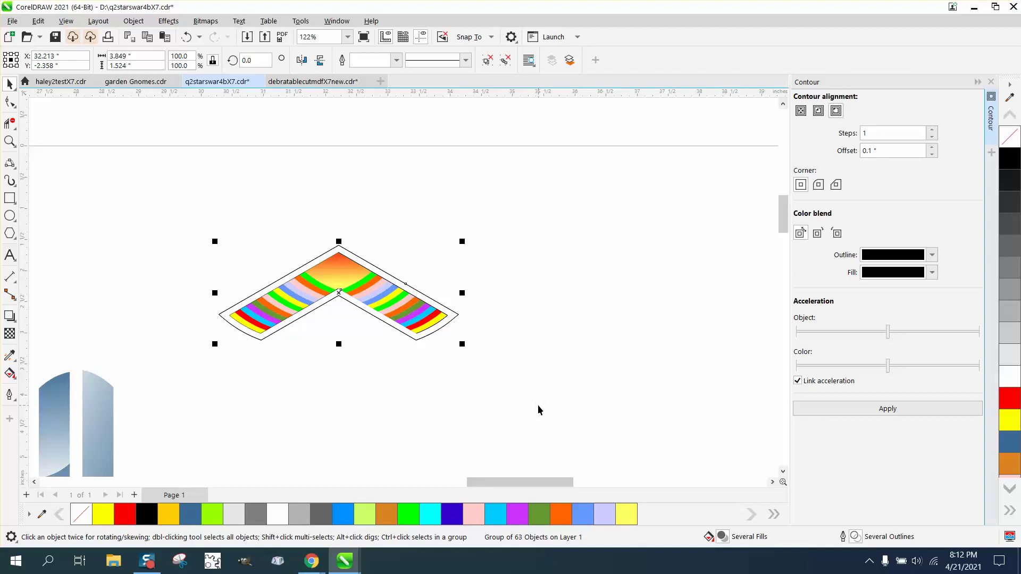
Make two copies of the chevron rotated 120° and 240° to form three arms.
double_click(258, 62)
type("120")
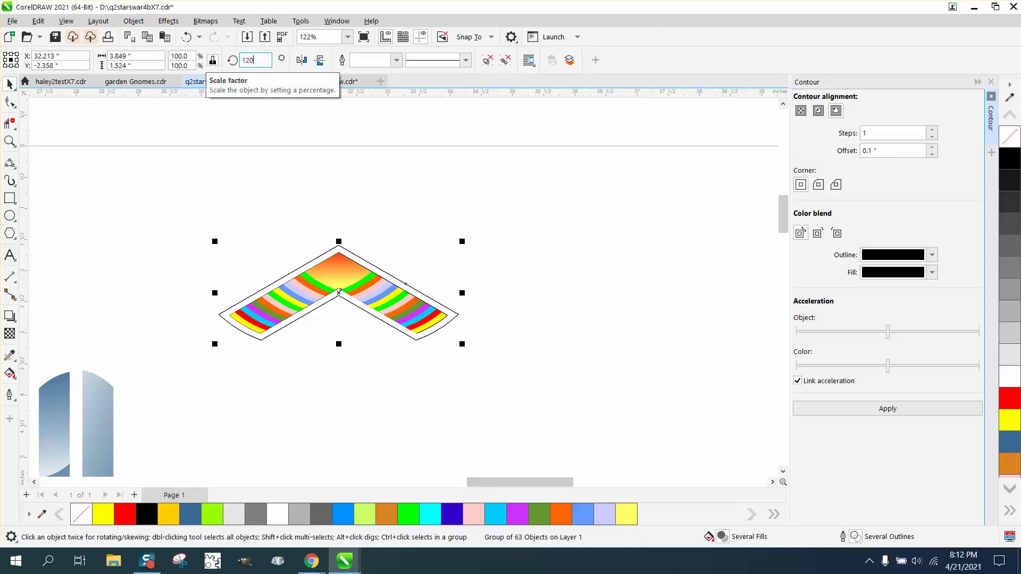
key("Return")
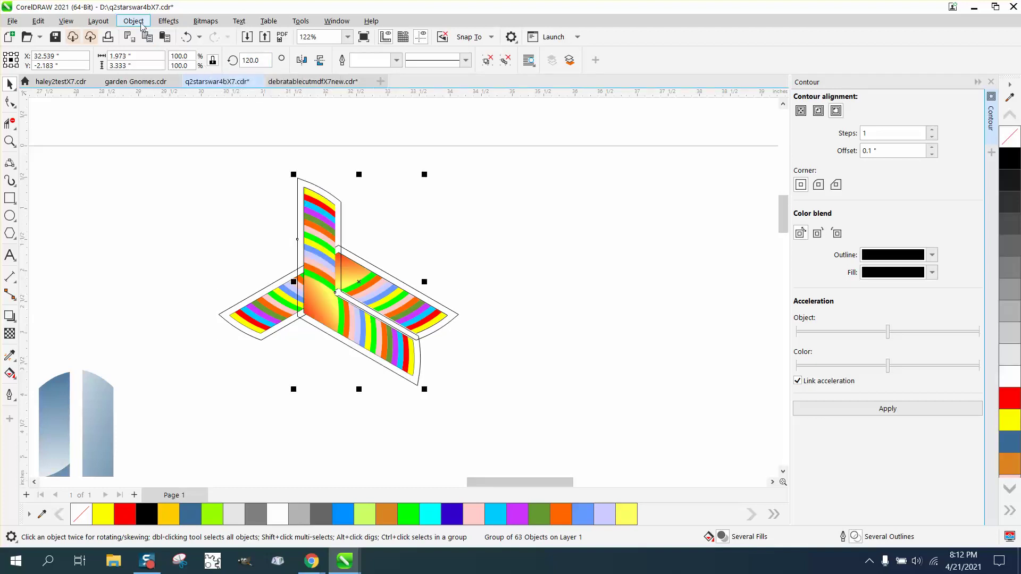
left_click(186, 36)
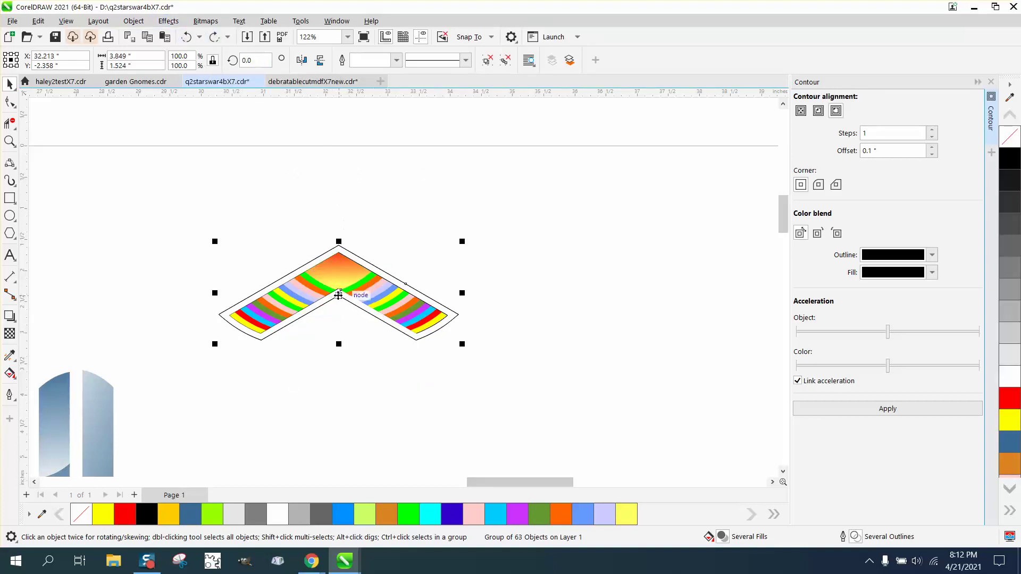
left_click(339, 292)
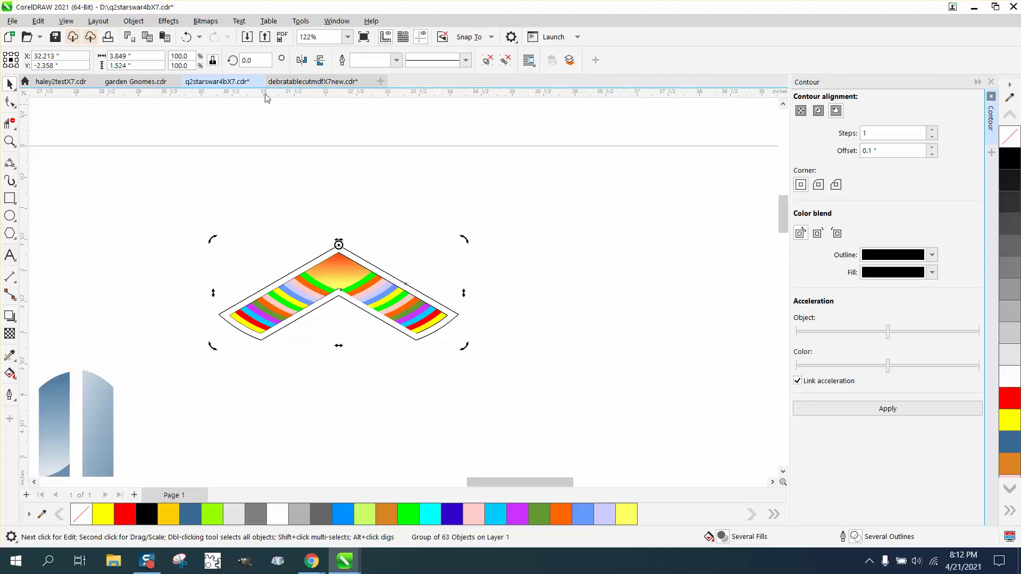
double_click(250, 60)
type("120")
key("Return")
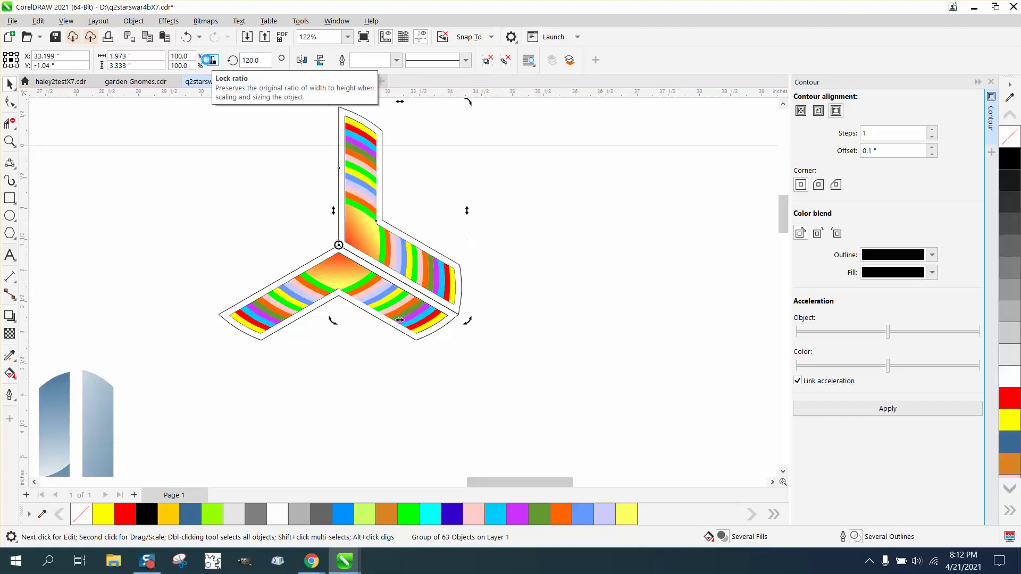
key("ctrl+r")
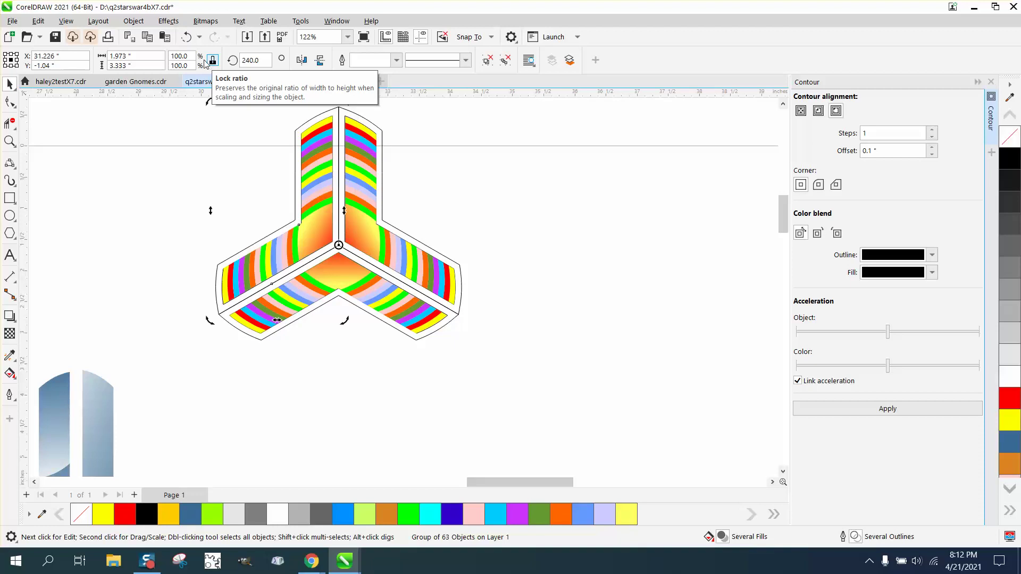
Remove the black outlines from all three arms and zoom in on the Y.
scroll(241, 172, "down", 3)
left_click_drag(241, 172, 431, 298)
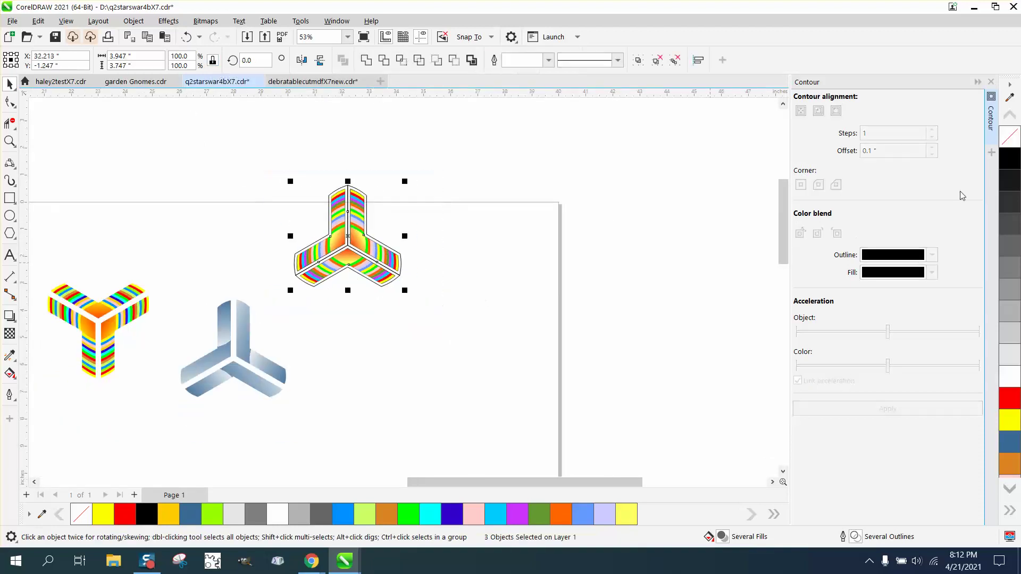
right_click(1010, 145)
key("z")
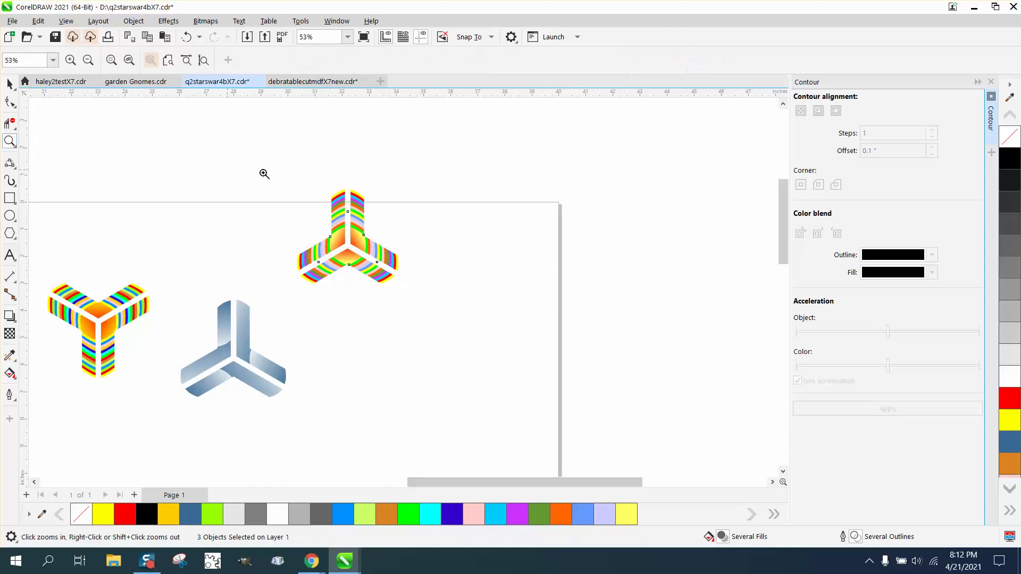
left_click_drag(273, 174, 478, 308)
scroll(266, 223, "down", 3)
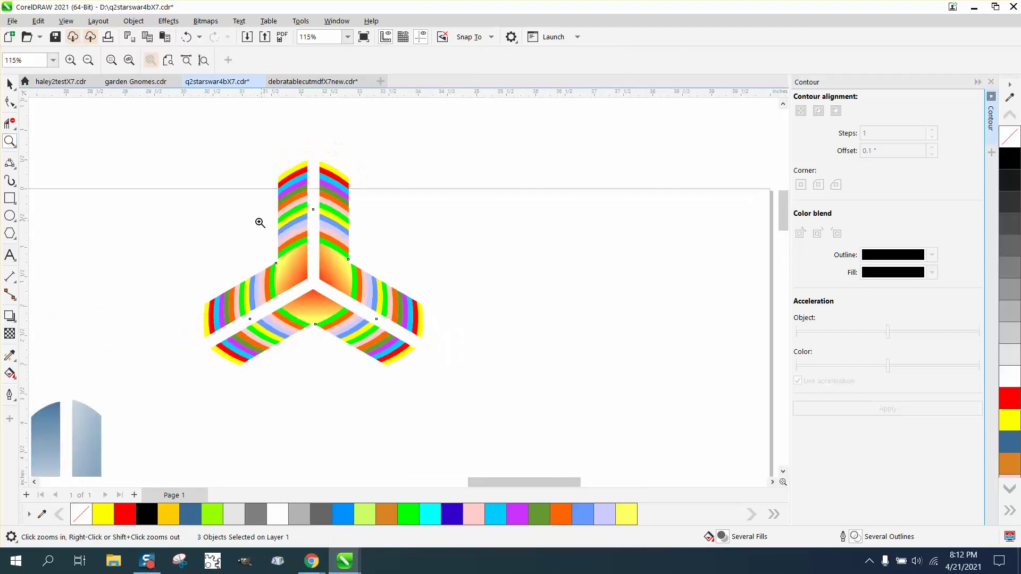
Draw a circle around the Y and centre it on the Y's middle.
left_click(10, 215)
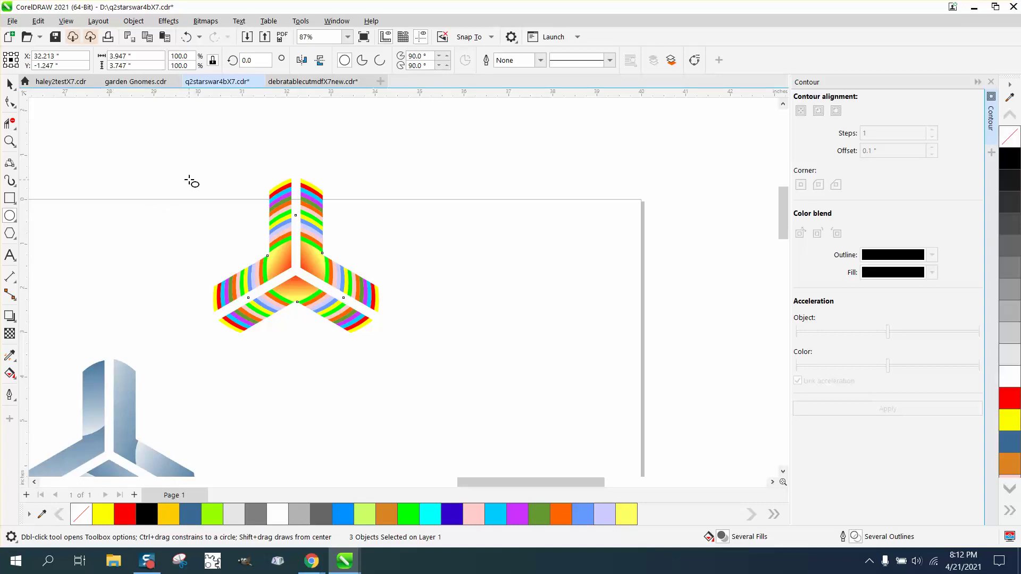
left_click_drag(397, 183, 177, 397)
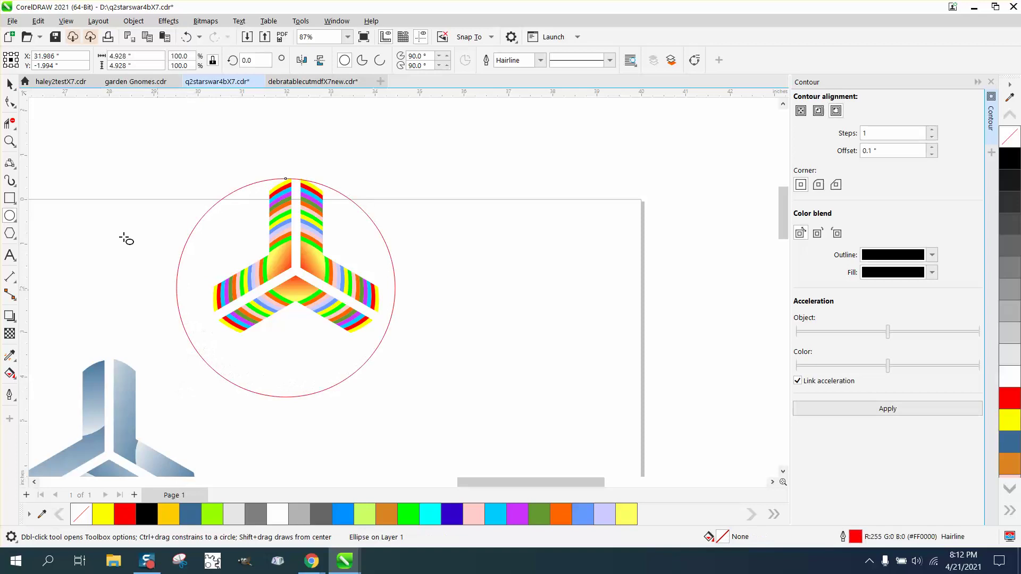
left_click(10, 84)
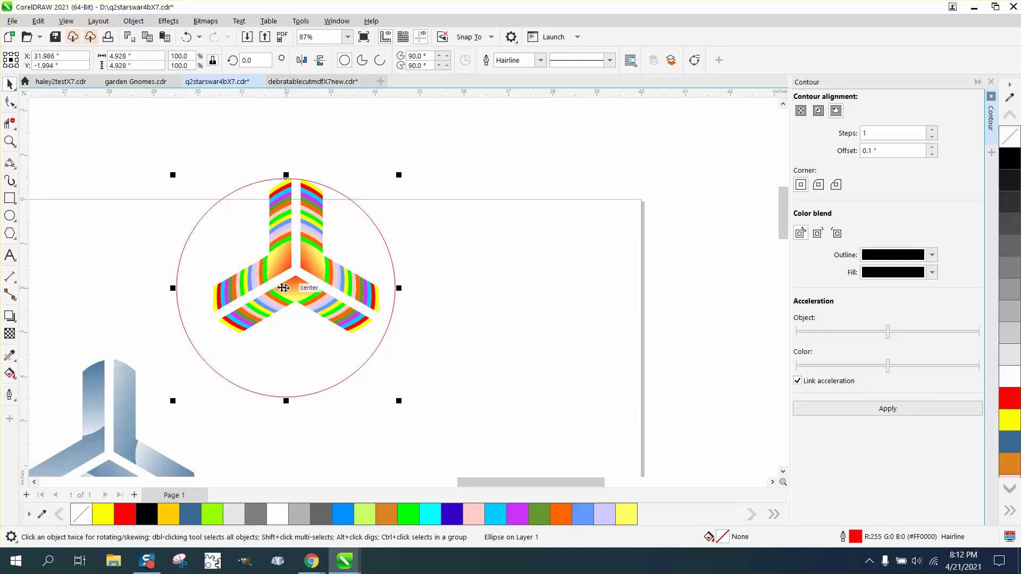
left_click_drag(283, 288, 293, 270)
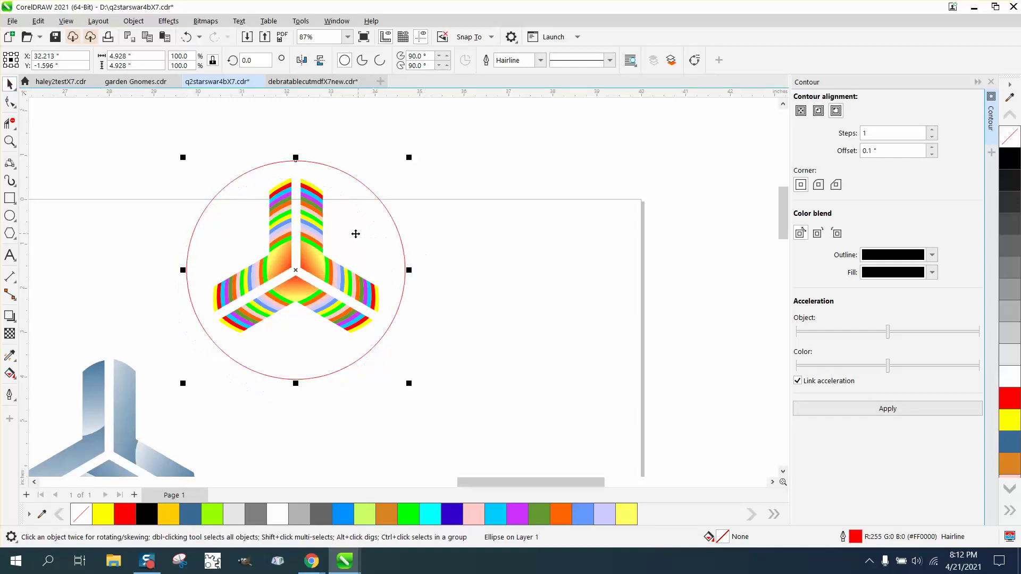
scroll(355, 234, "down", 1)
Smart Fill the circle's background and arm gaps with orange #DC8424 (R220 G132 B36).
left_click(10, 373)
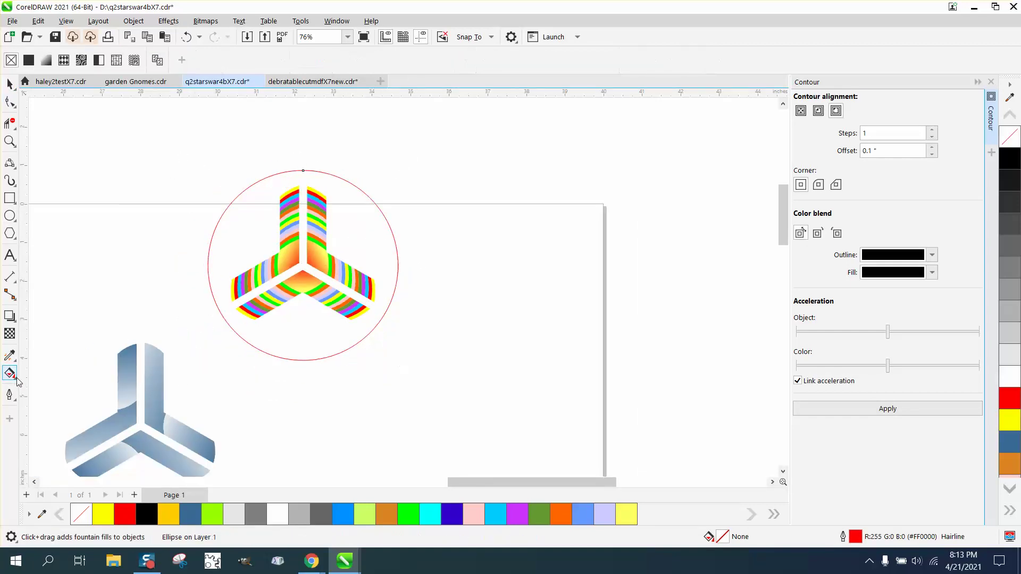
left_click(16, 378)
left_click(51, 388)
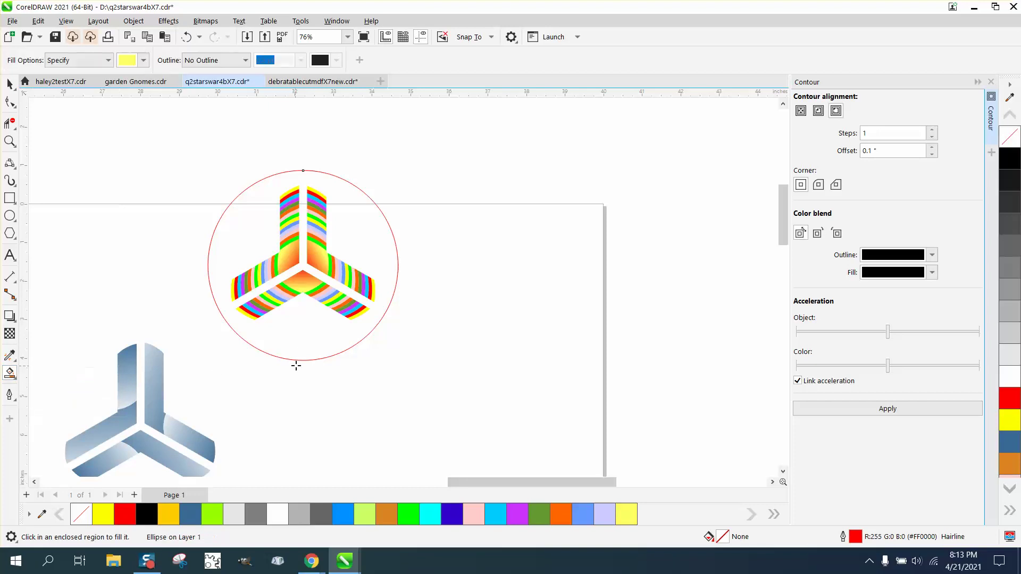
left_click(302, 345)
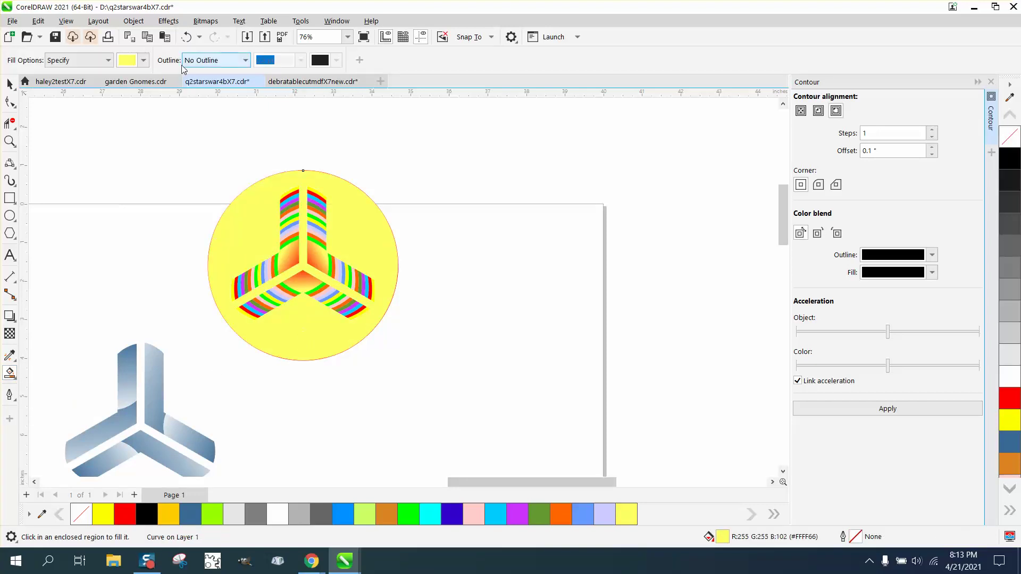
left_click(145, 60)
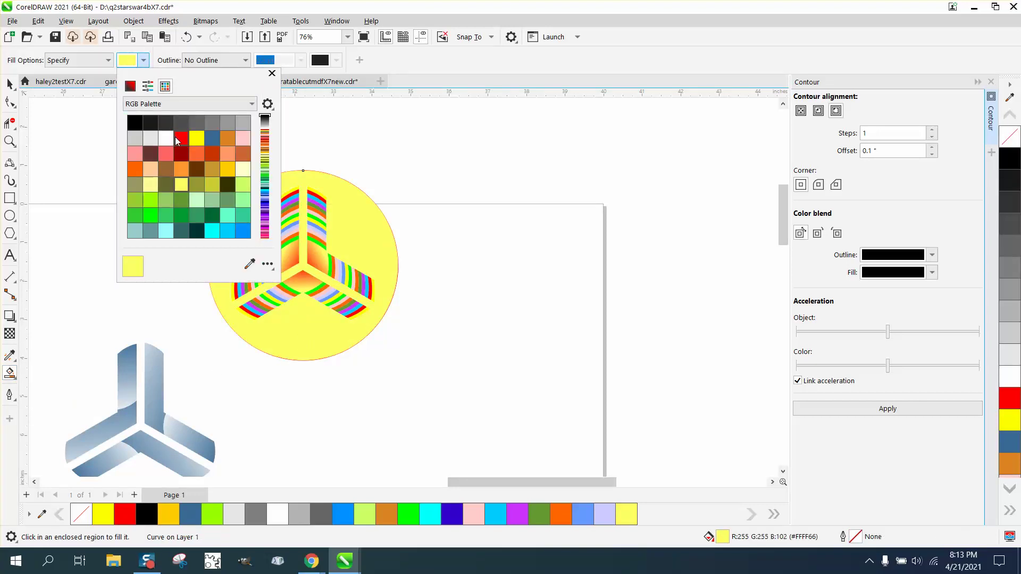
left_click(227, 139)
left_click(379, 266)
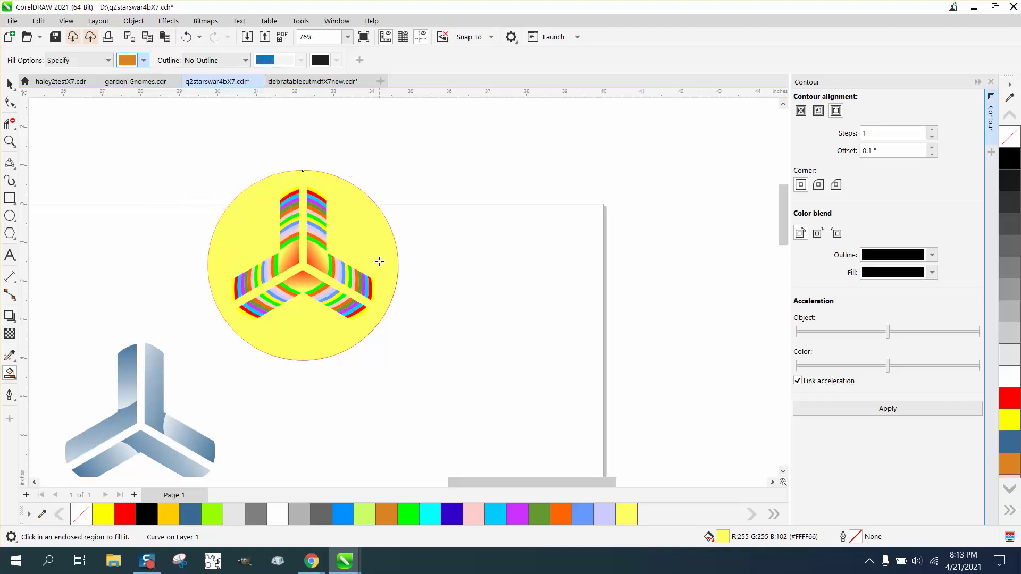
left_click(378, 262)
left_click(9, 140)
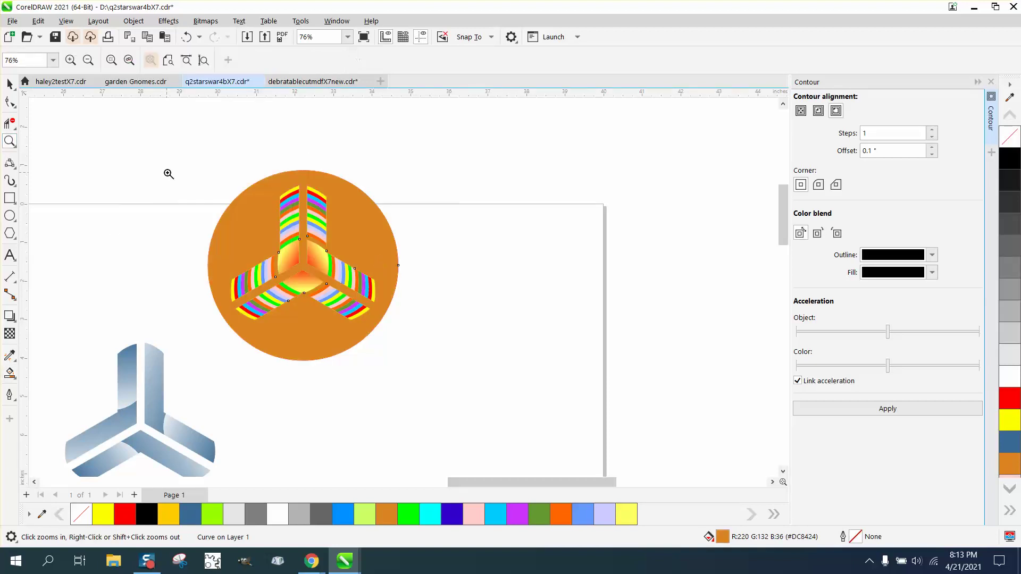
left_click_drag(166, 171, 449, 338)
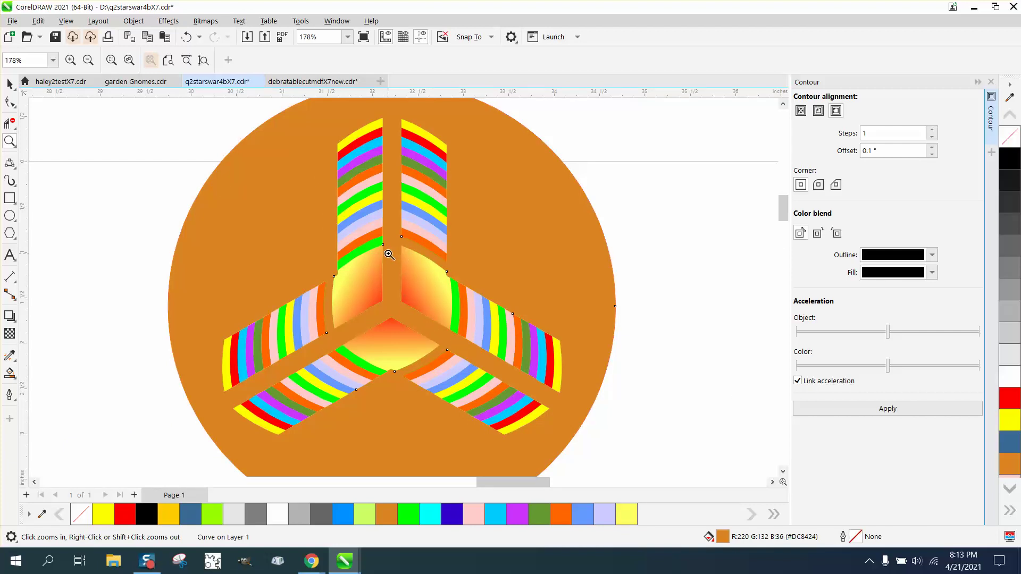
scroll(323, 317, "down", 1)
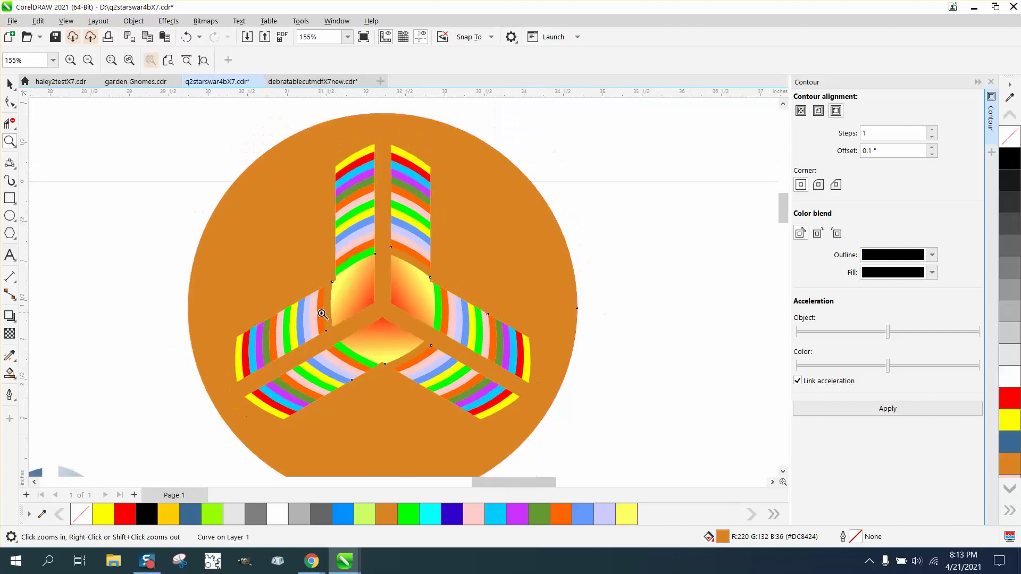